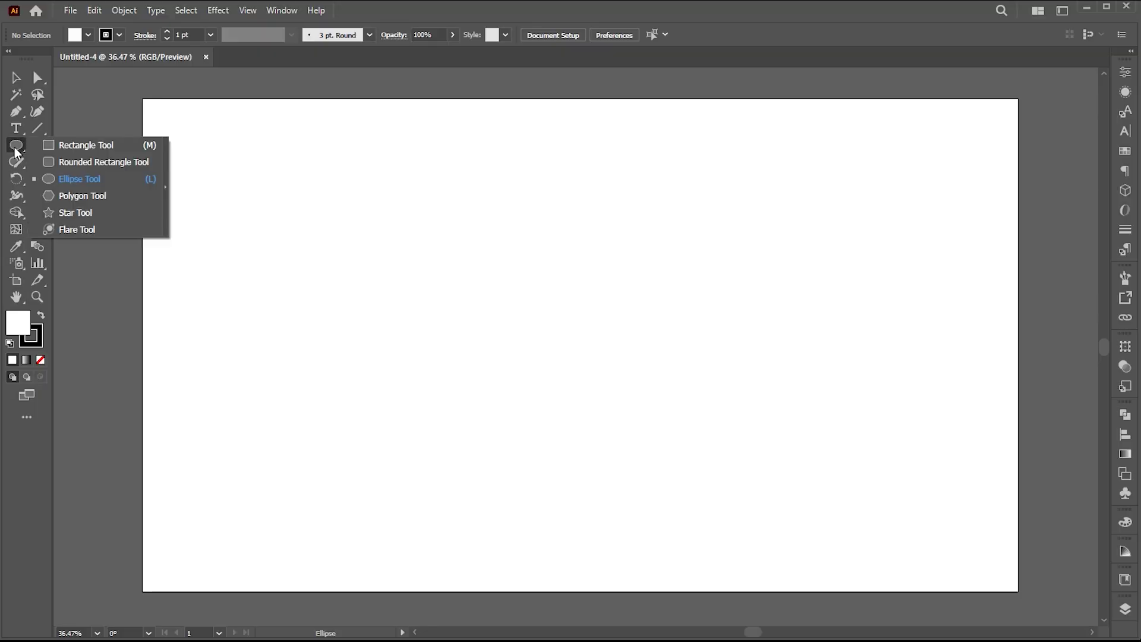
Step: Choose the Rectangle tool from the shape tool group
{"action": "left_click", "coordinate": [86, 145]}
Step: Draw a small square near the top of the artboard and return to the Selection tool
{"action": "left_click_drag", "start_coordinate": [379, 113], "coordinate": [413, 146]}
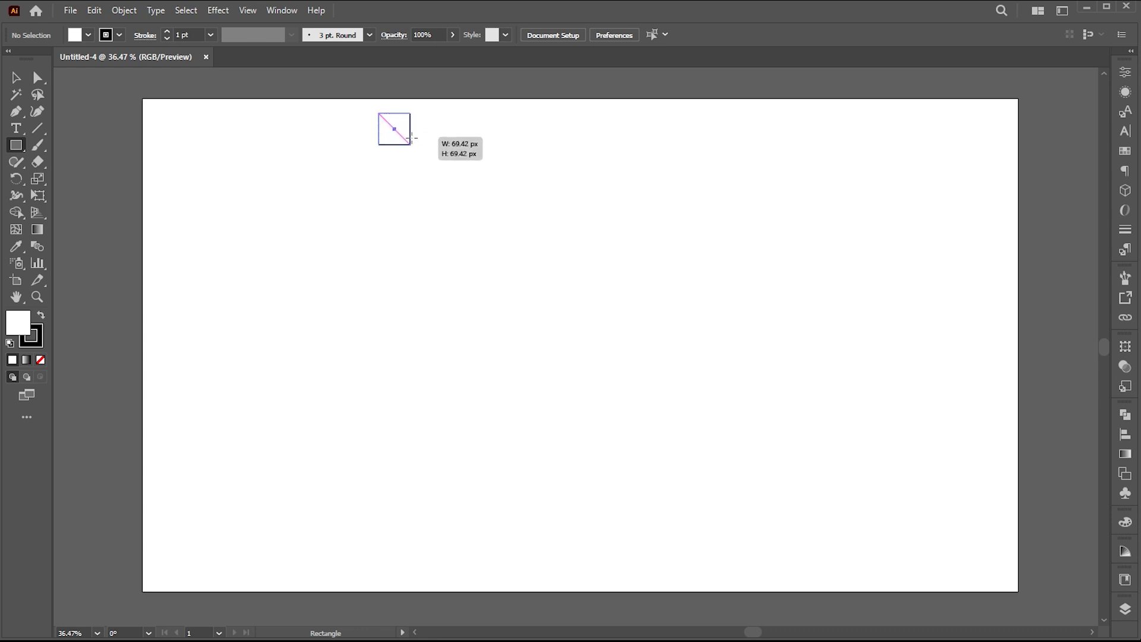
{"action": "key", "text": "v"}
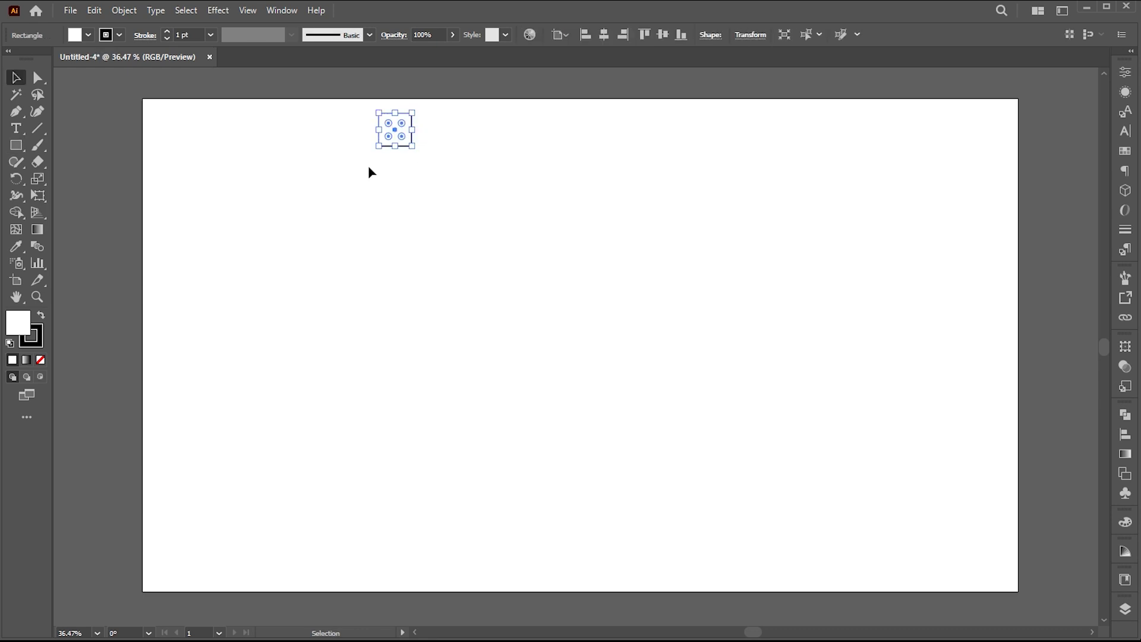
Step: Show the Appearance panel for the square and float it out of the dock
{"action": "left_click", "coordinate": [1126, 91]}
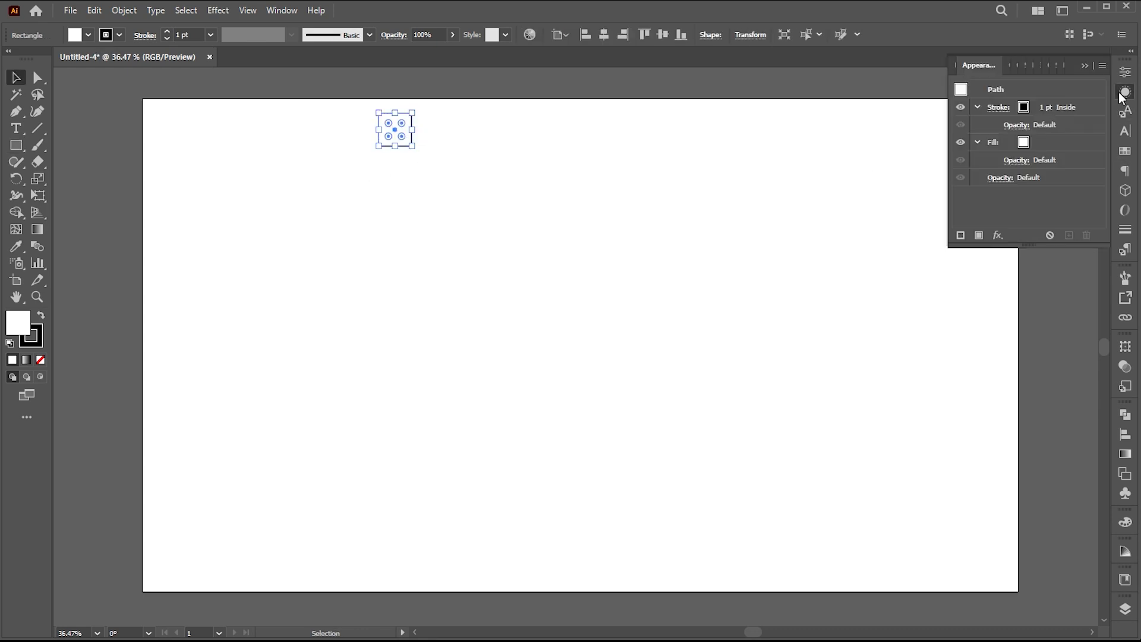
{"action": "left_click", "coordinate": [1126, 91]}
{"action": "left_click", "coordinate": [282, 9]}
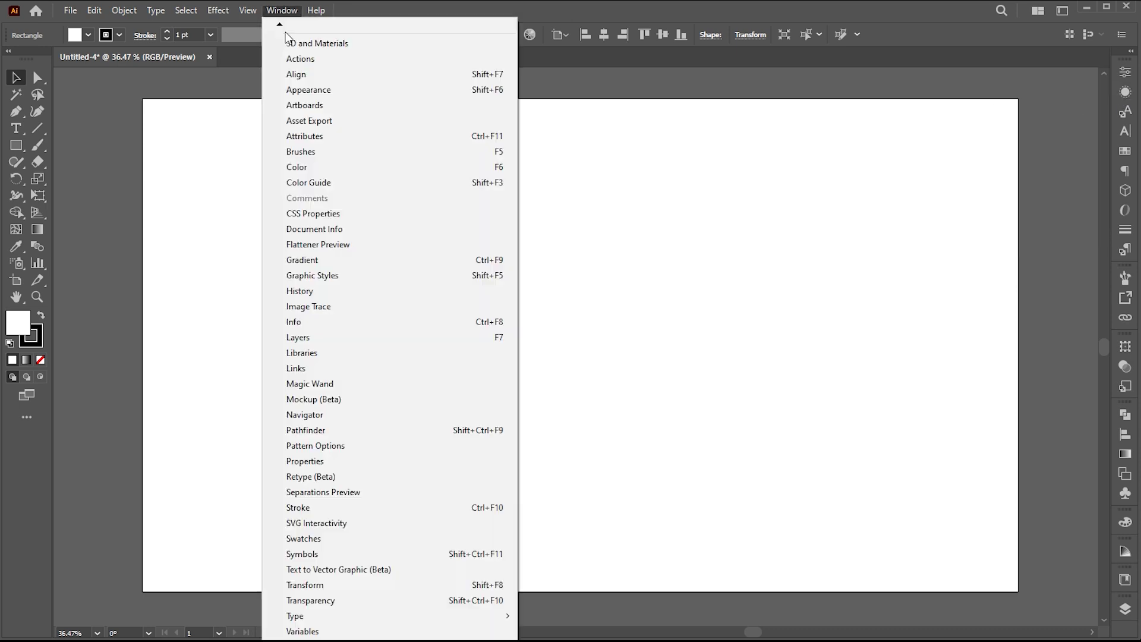
{"action": "left_click", "coordinate": [306, 88]}
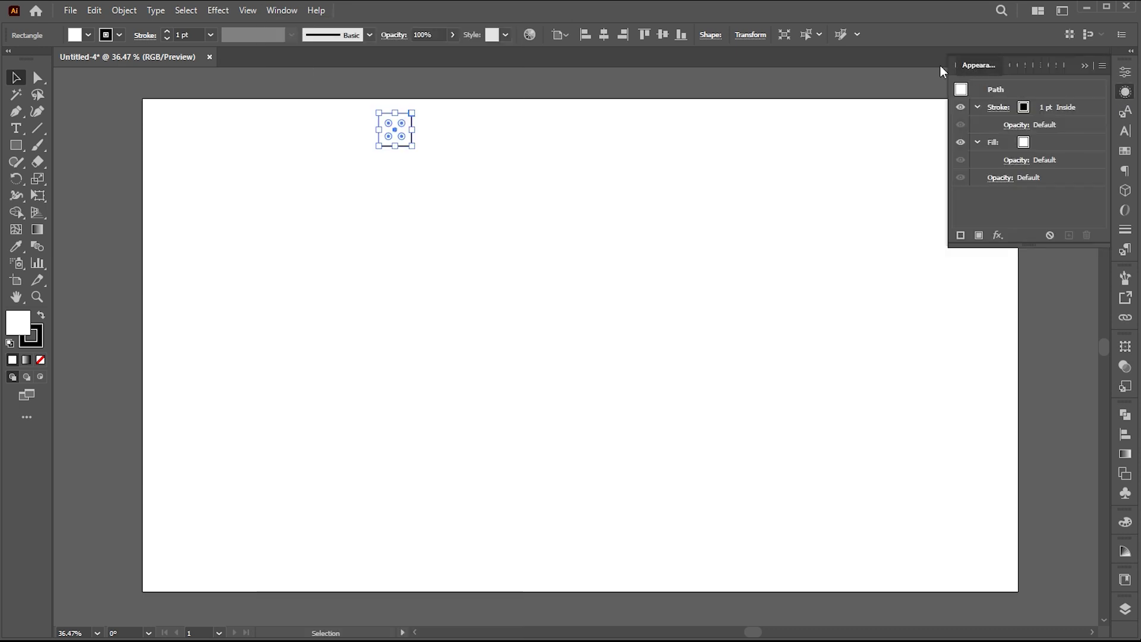
{"action": "left_click_drag", "start_coordinate": [972, 69], "coordinate": [881, 71]}
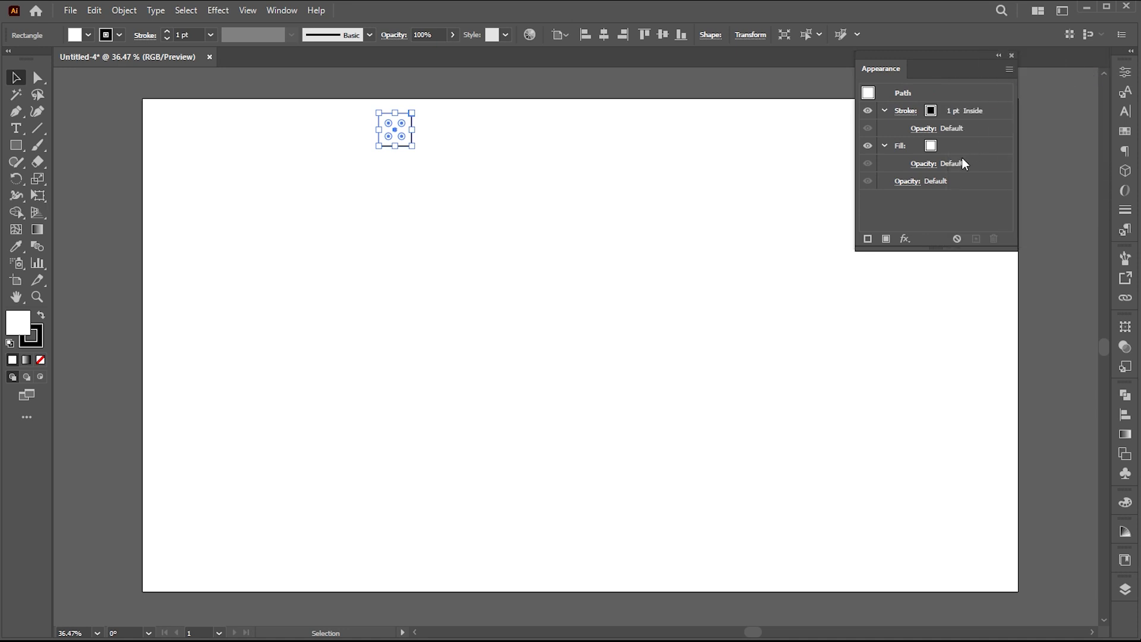
Step: Add a Transform effect with 9 copies moved 70 px horizontally, making a row of ten squares
{"action": "left_click", "coordinate": [905, 240]}
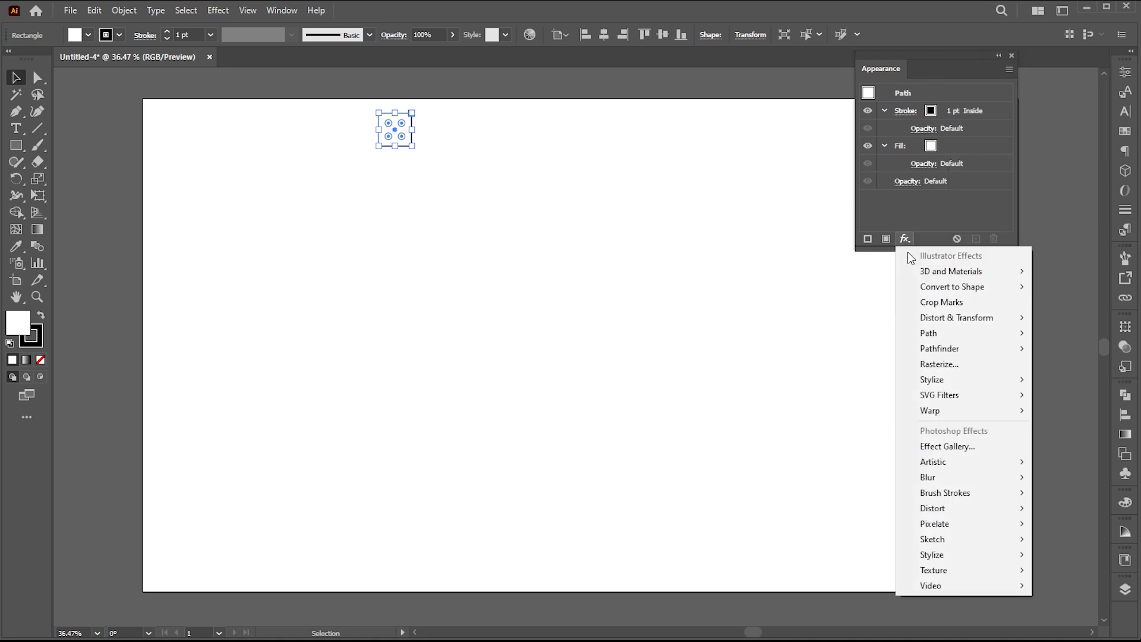
{"action": "mouse_move", "coordinate": [957, 317]}
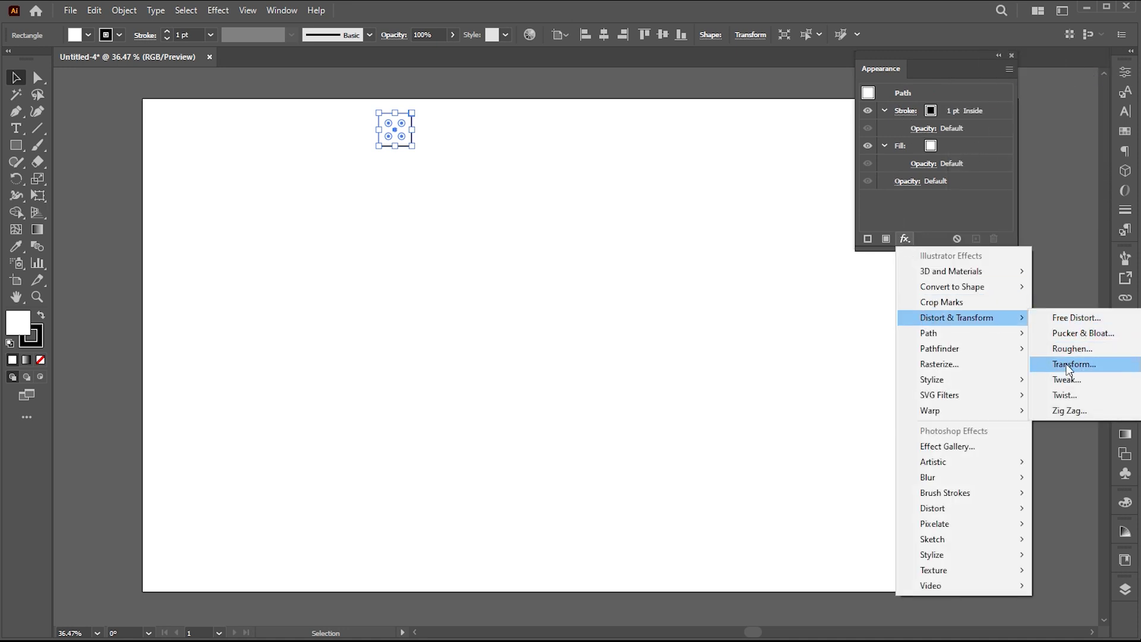
{"action": "left_click", "coordinate": [1070, 365]}
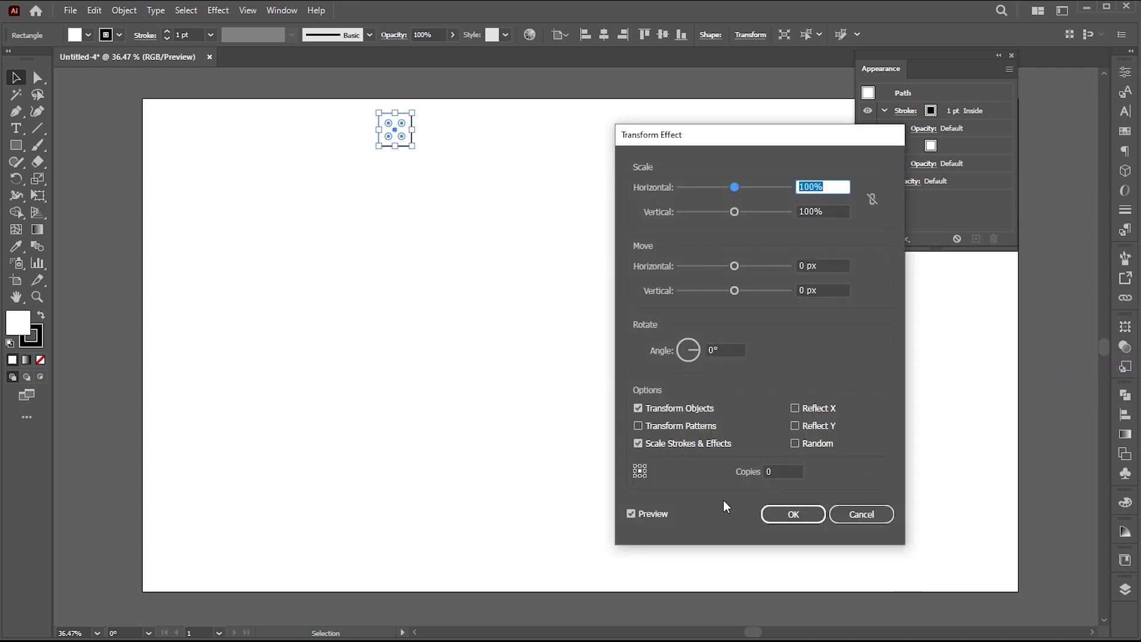
{"action": "left_click", "coordinate": [776, 471]}
{"action": "type", "text": "9"}
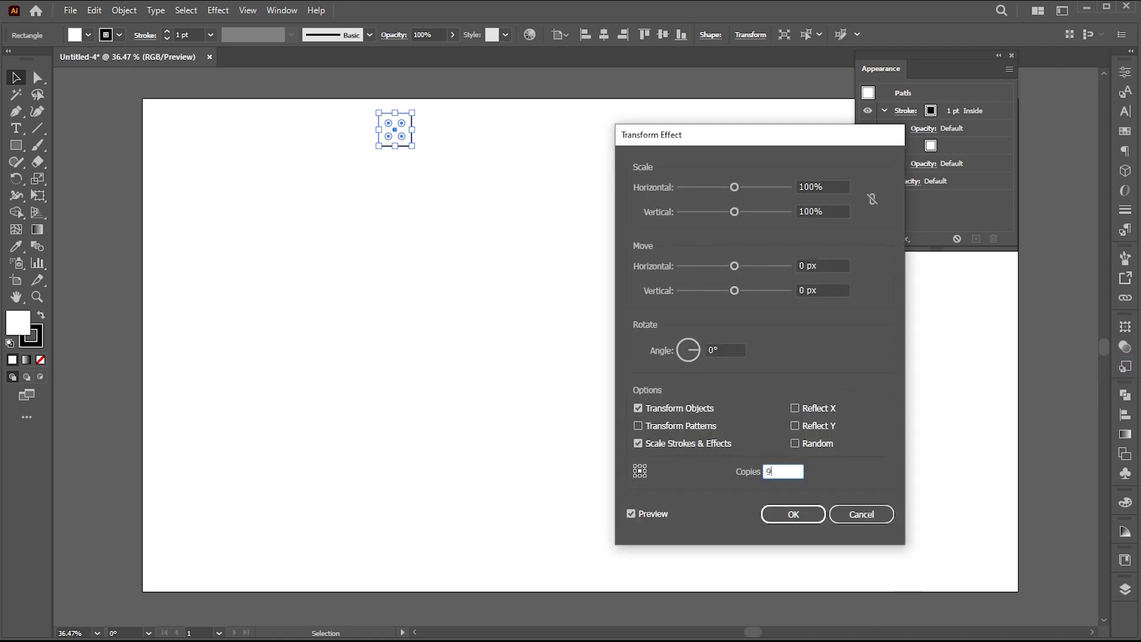
{"action": "left_click", "coordinate": [821, 266]}
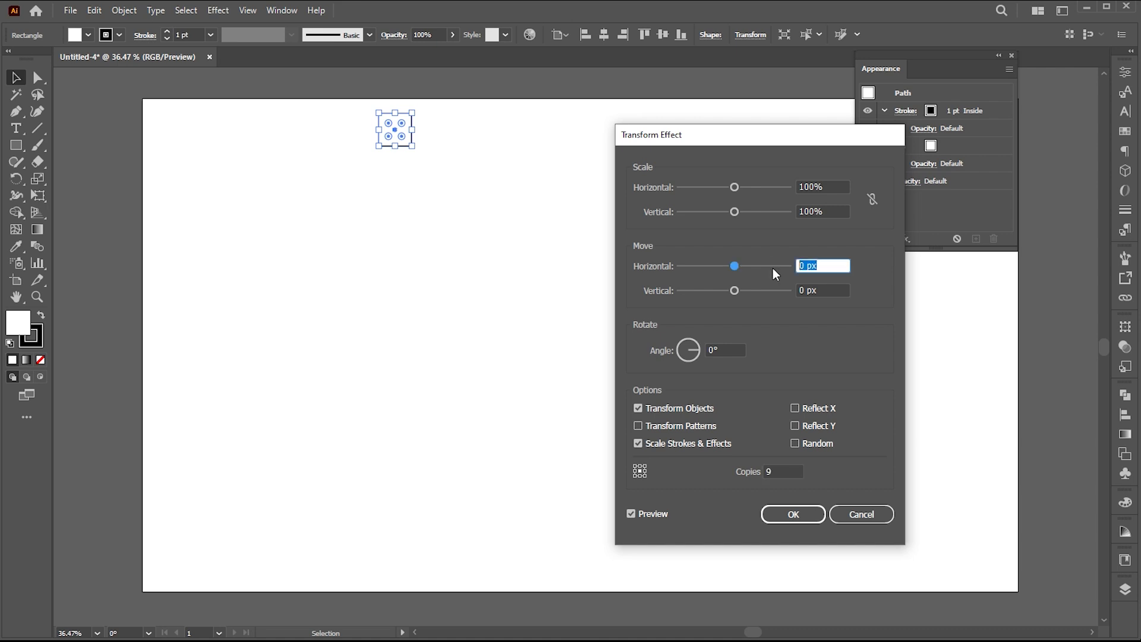
{"action": "type", "text": "70"}
{"action": "left_click", "coordinate": [806, 516]}
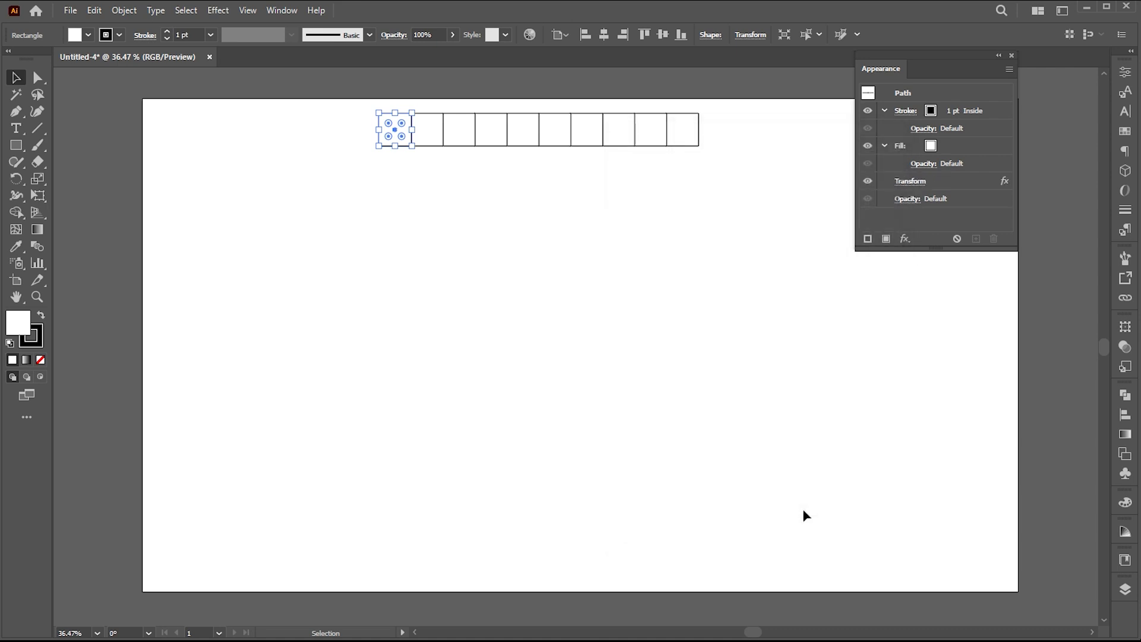
Step: Add a second Transform effect with 13 copies moved 70 px vertically, building the grid
{"action": "left_click", "coordinate": [905, 239]}
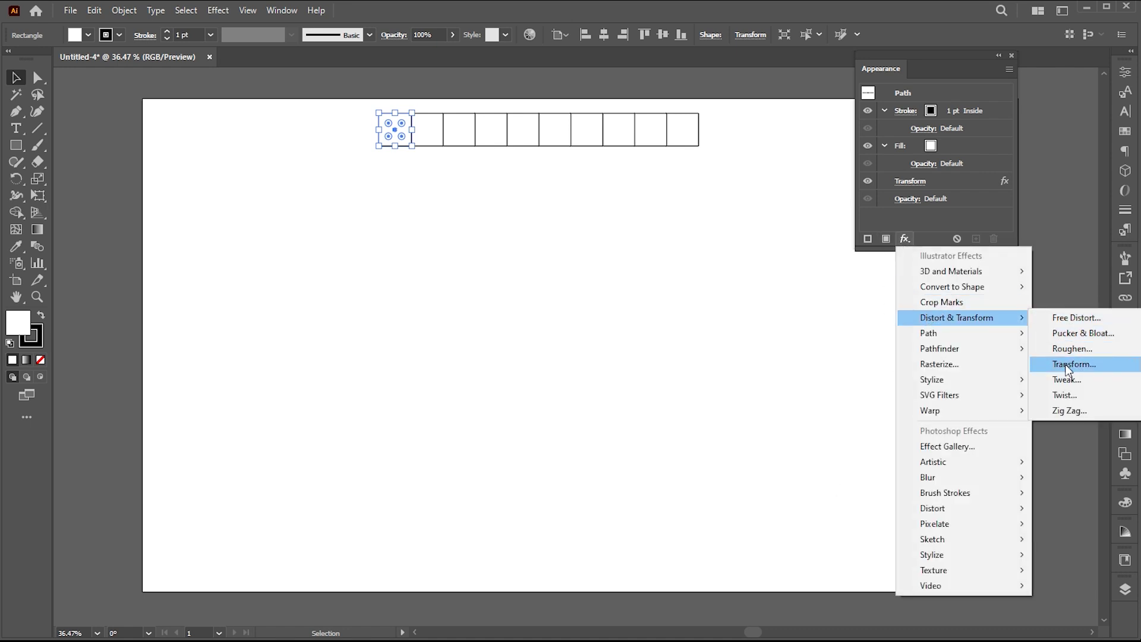
{"action": "left_click", "coordinate": [1073, 364]}
{"action": "left_click", "coordinate": [639, 354]}
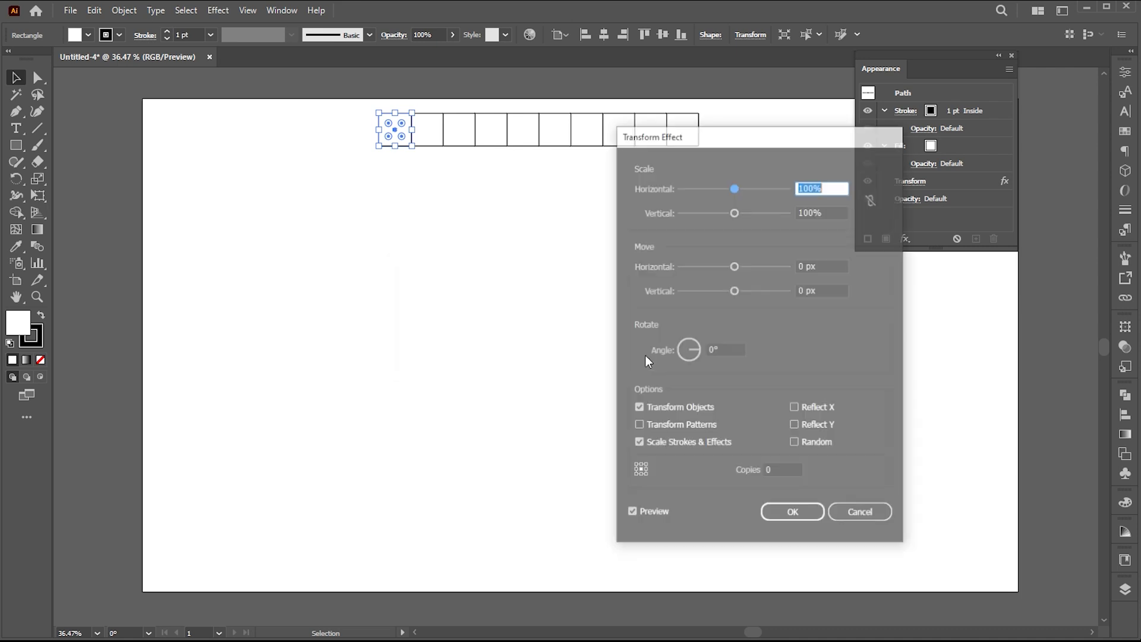
{"action": "left_click", "coordinate": [827, 289]}
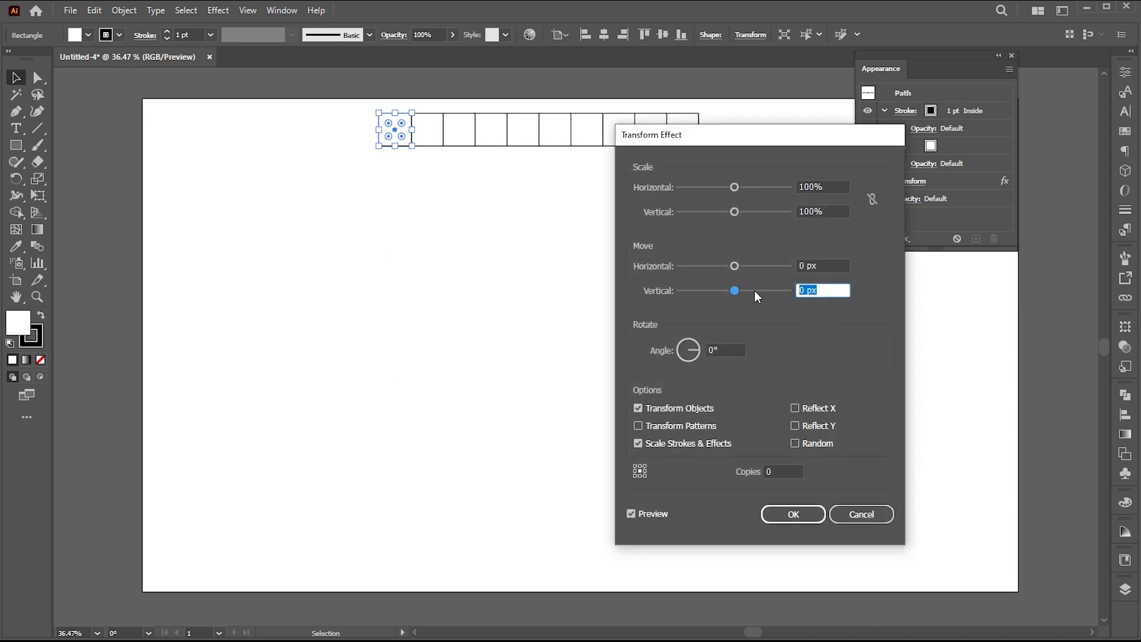
{"action": "left_click", "coordinate": [783, 472]}
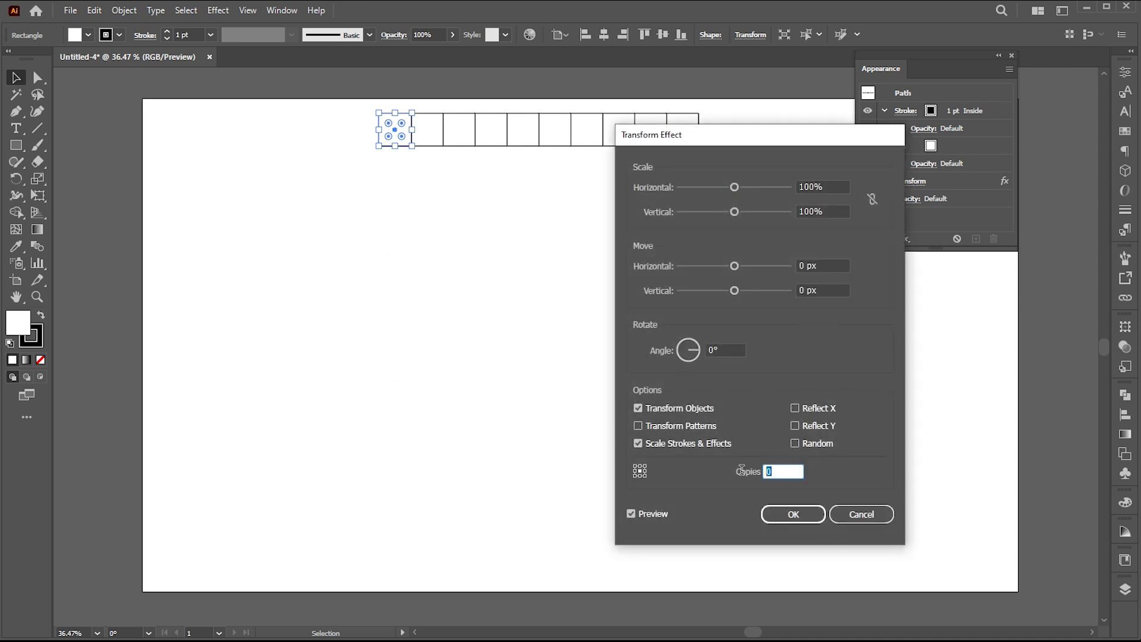
{"action": "type", "text": "13"}
{"action": "left_click", "coordinate": [821, 290]}
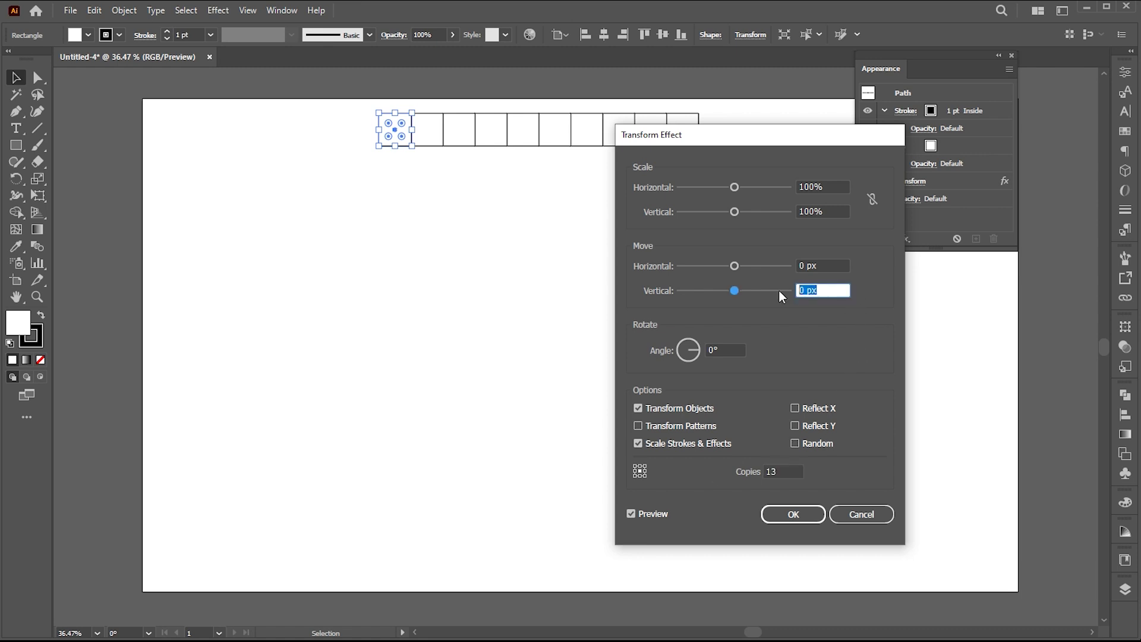
{"action": "type", "text": "100"}
{"action": "key", "text": "Tab"}
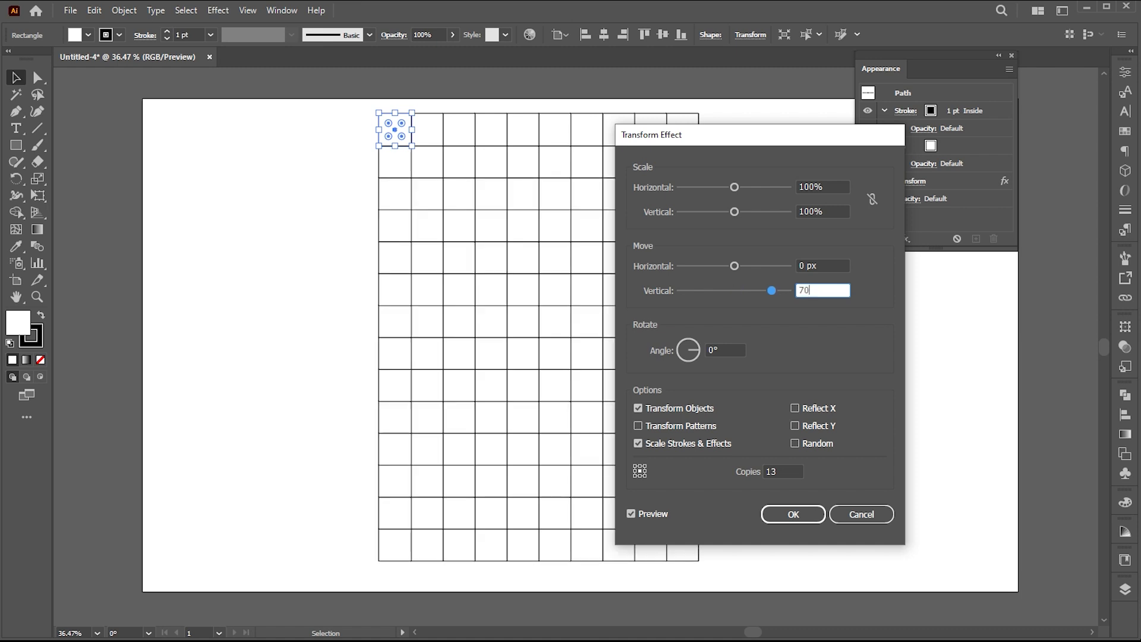
{"action": "key", "text": "Return"}
Step: Reselect the top-left grid square and dock the Appearance panel back on the side
{"action": "left_click", "coordinate": [774, 303]}
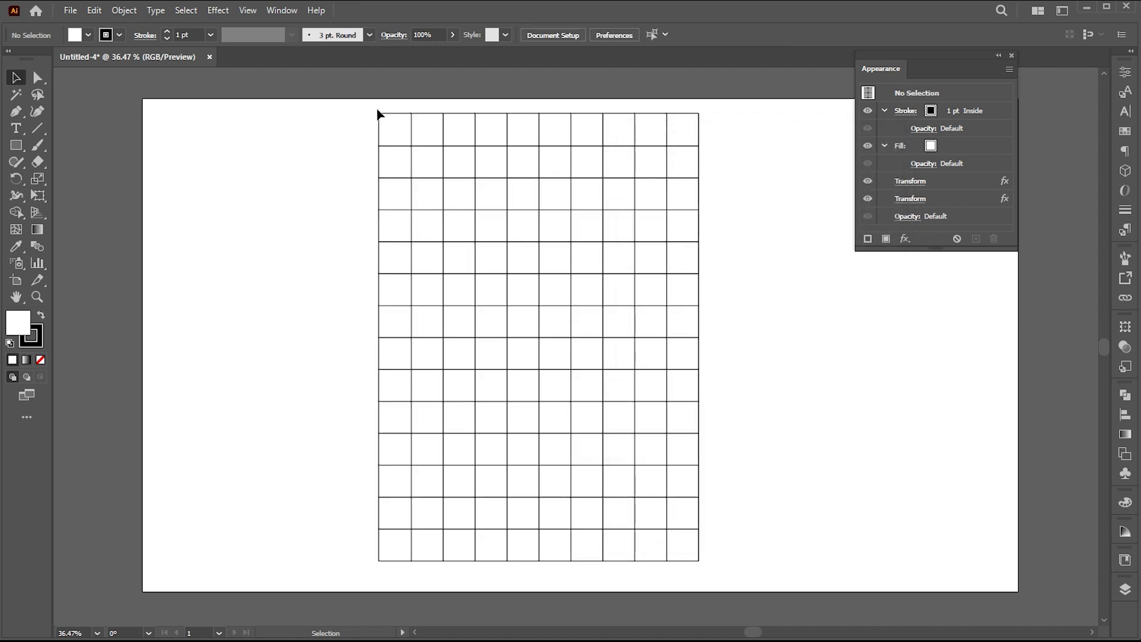
{"action": "left_click", "coordinate": [395, 128]}
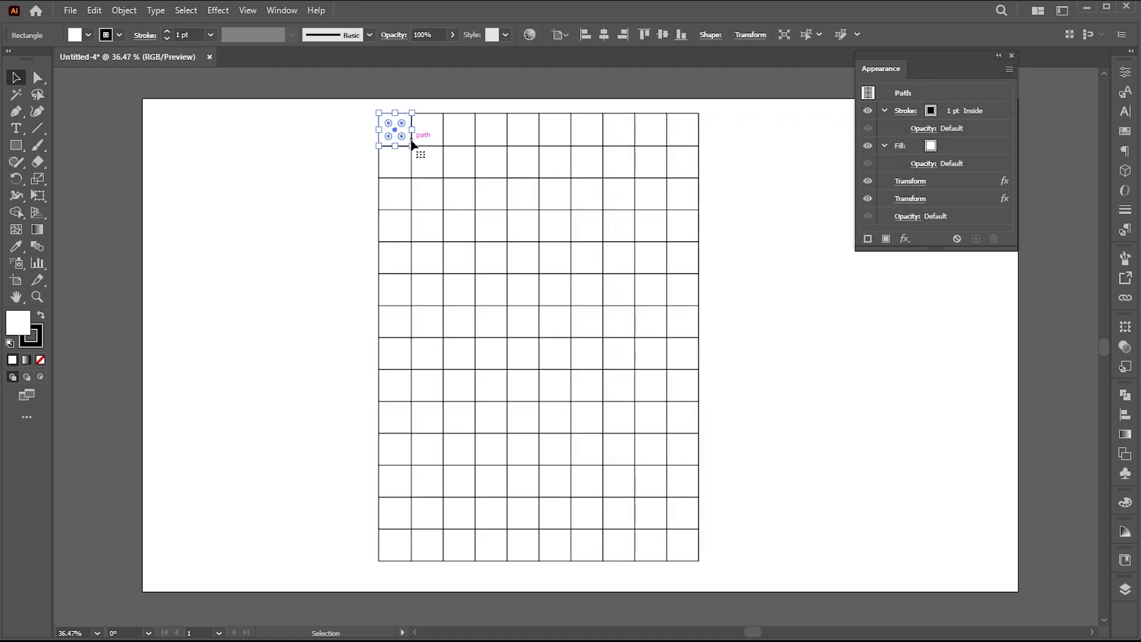
{"action": "left_click", "coordinate": [1000, 61]}
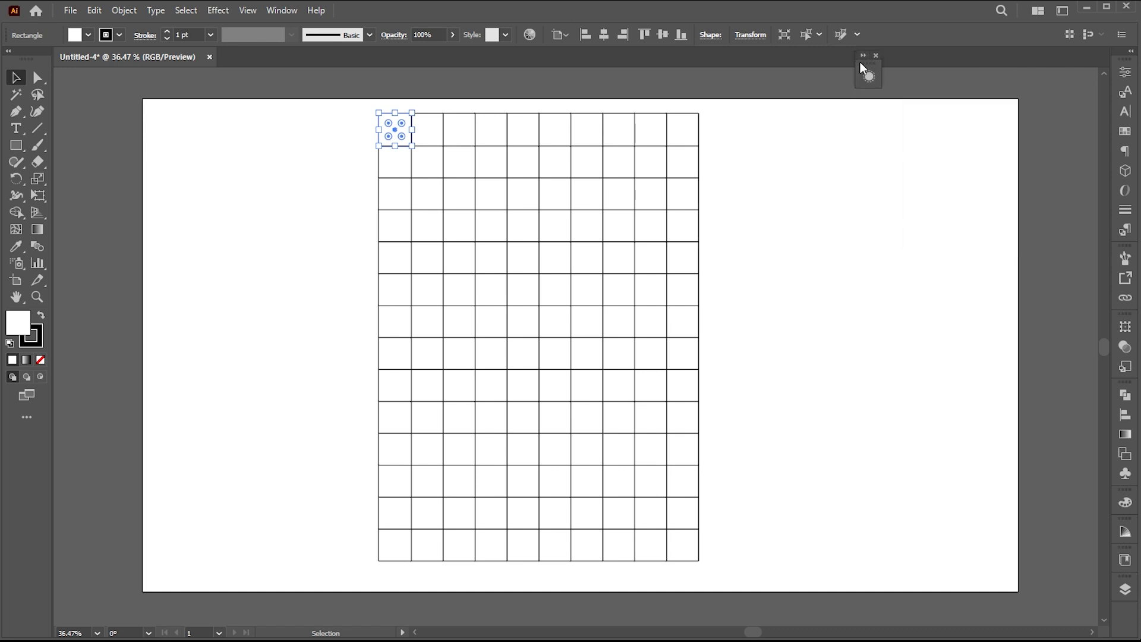
{"action": "left_click_drag", "start_coordinate": [861, 62], "coordinate": [1119, 82]}
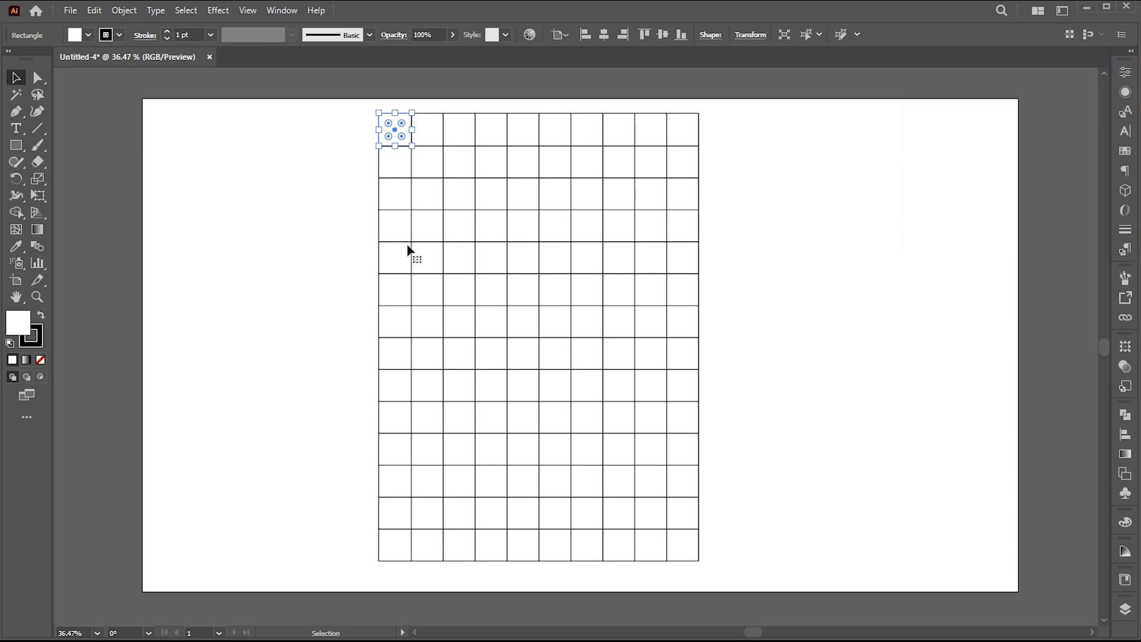
Step: Expand the grid's appearance into real paths and switch to the Shape Builder tool
{"action": "left_click", "coordinate": [117, 13]}
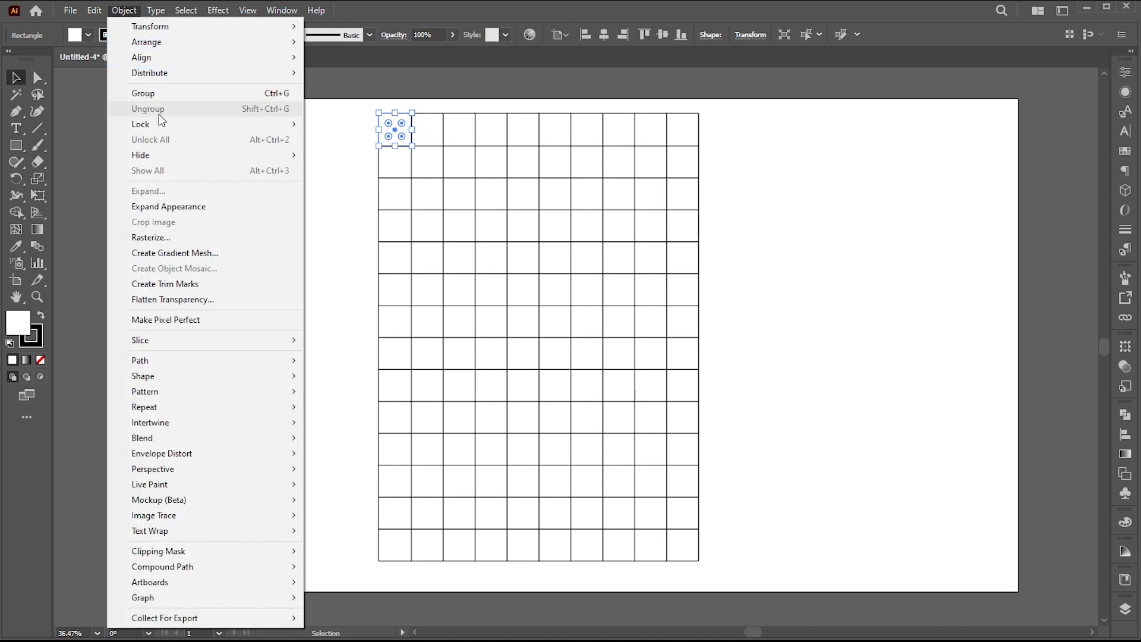
{"action": "left_click", "coordinate": [166, 207]}
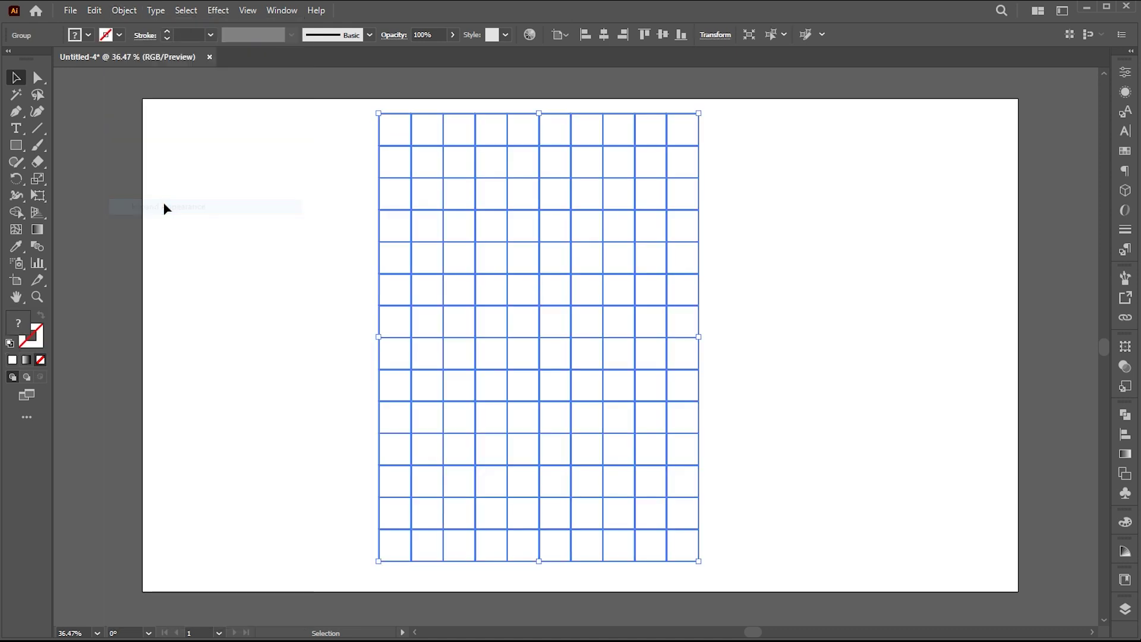
{"action": "left_click", "coordinate": [18, 211]}
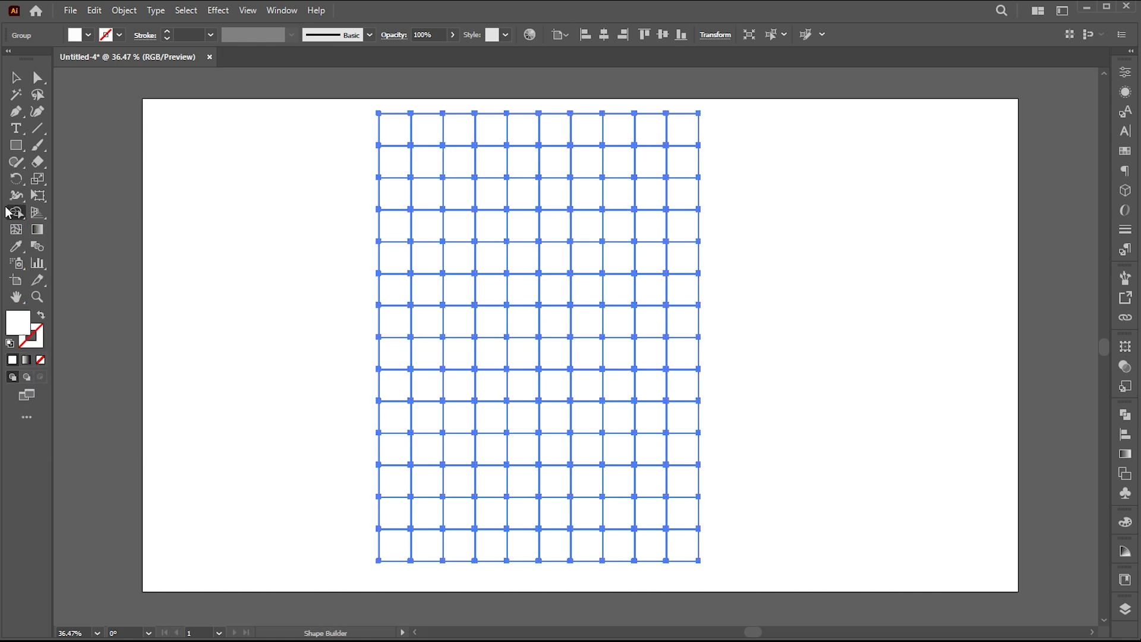
Step: Set black as the current fill colour from the Control bar swatches
{"action": "left_click", "coordinate": [88, 38]}
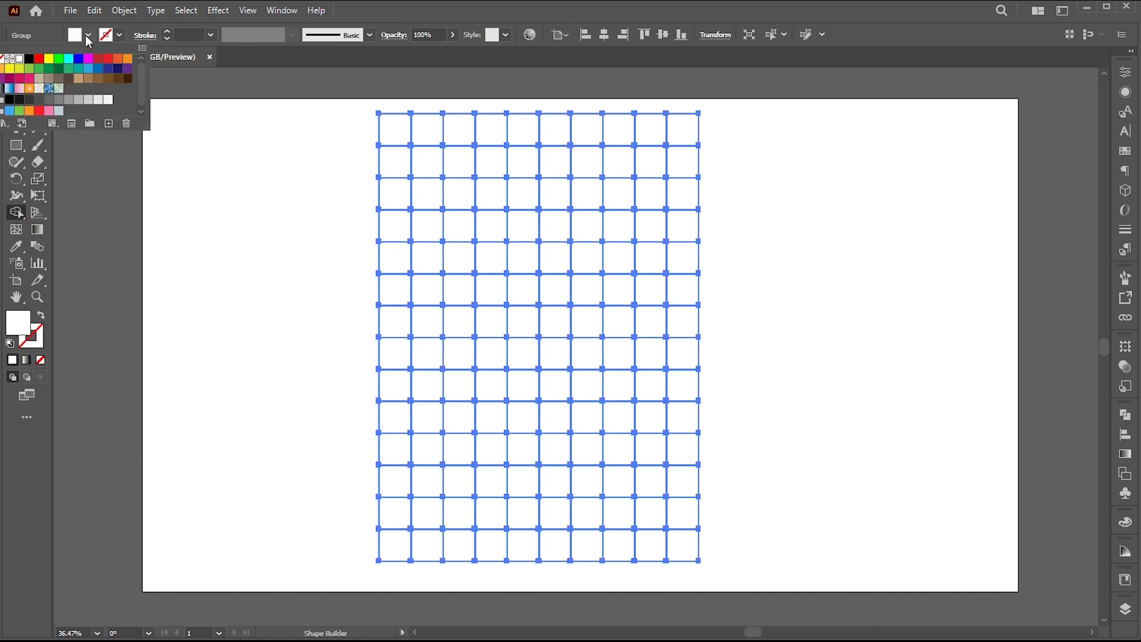
{"action": "left_click", "coordinate": [29, 59]}
{"action": "left_click", "coordinate": [89, 38]}
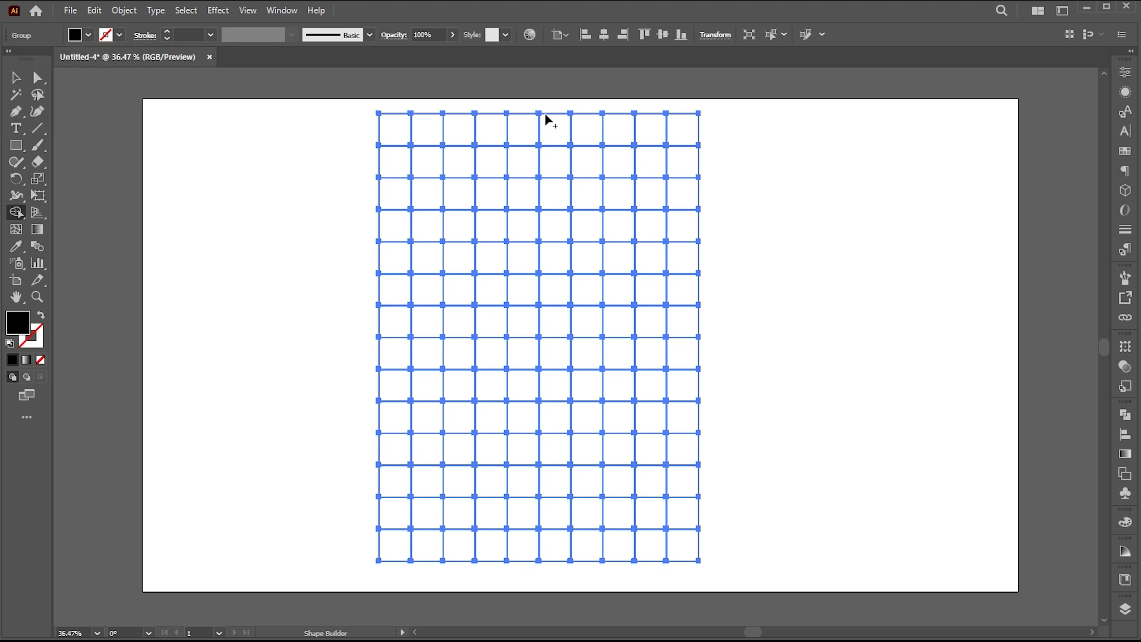
Step: Merge the top row, a square spiral of cells and the bottom row into solid black shapes
{"action": "left_click_drag", "start_coordinate": [397, 134], "coordinate": [677, 135]}
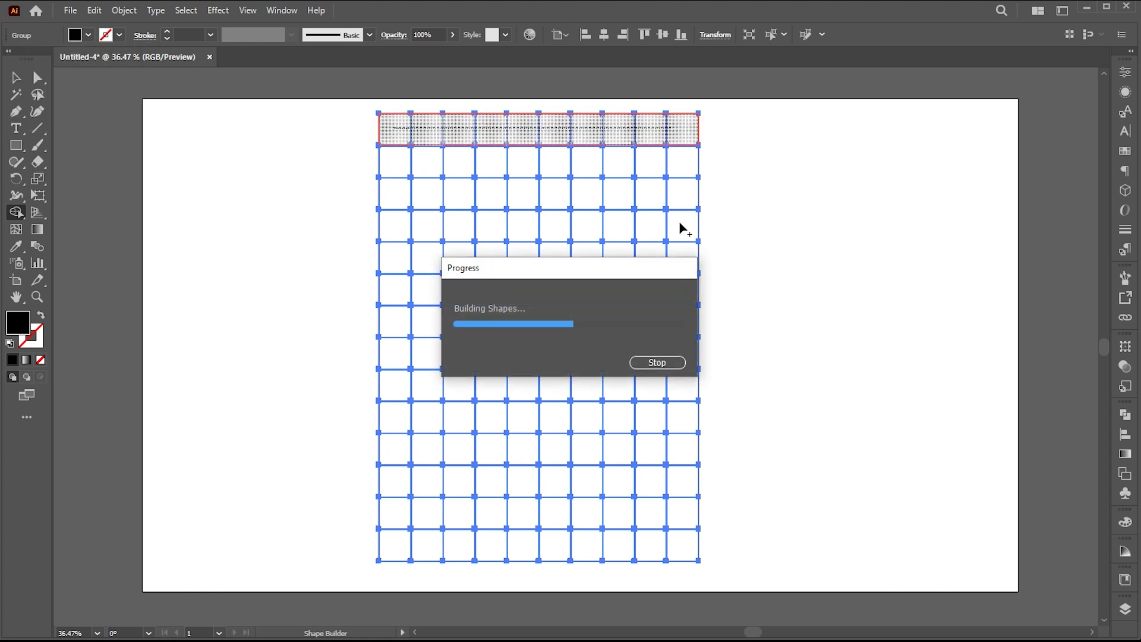
{"action": "mouse_move", "coordinate": [685, 196]}
{"action": "left_mouse_down"}
{"action": "mouse_move", "coordinate": [399, 201]}
{"action": "mouse_move", "coordinate": [398, 449]}
{"action": "left_mouse_up"}
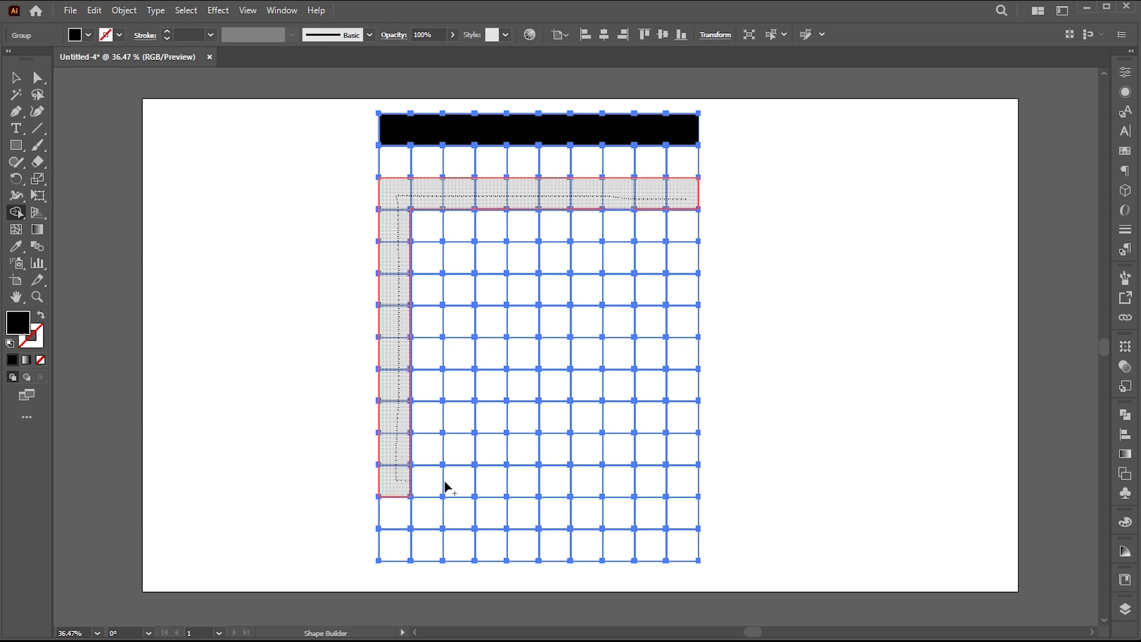
{"action": "mouse_move", "coordinate": [445, 487]}
{"action": "left_mouse_down"}
{"action": "mouse_move", "coordinate": [642, 485]}
{"action": "mouse_move", "coordinate": [651, 411]}
{"action": "mouse_move", "coordinate": [652, 264]}
{"action": "mouse_move", "coordinate": [462, 264]}
{"action": "left_mouse_up"}
{"action": "mouse_move", "coordinate": [465, 373]}
{"action": "left_mouse_down"}
{"action": "mouse_move", "coordinate": [465, 414]}
{"action": "mouse_move", "coordinate": [579, 417]}
{"action": "left_mouse_up"}
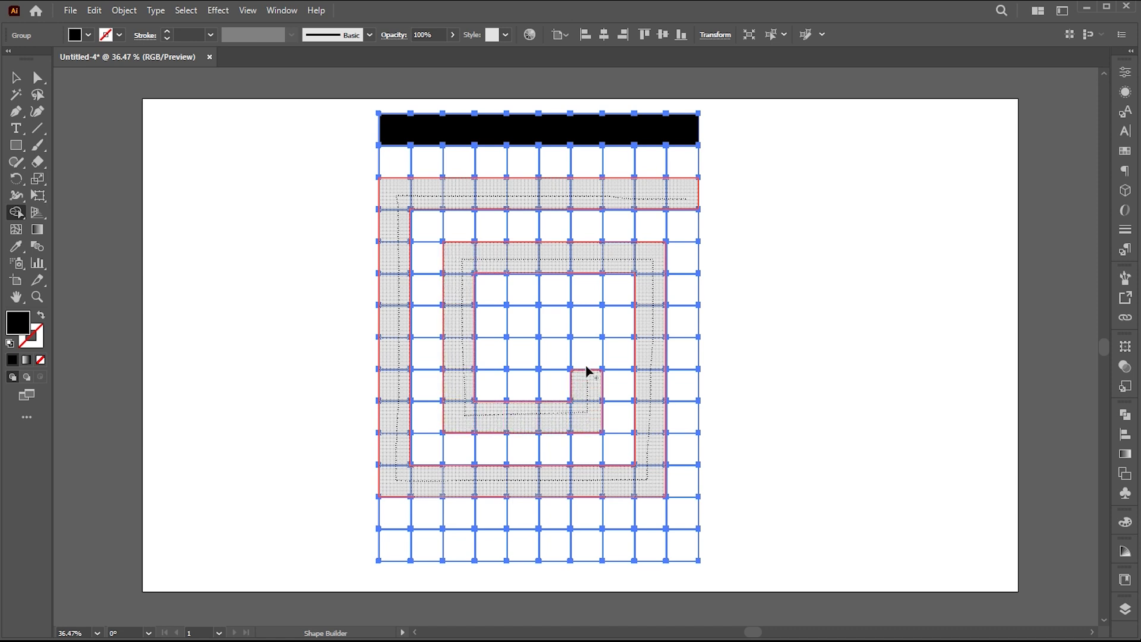
{"action": "mouse_move", "coordinate": [587, 371]}
{"action": "left_mouse_down"}
{"action": "mouse_move", "coordinate": [580, 322]}
{"action": "mouse_move", "coordinate": [535, 323]}
{"action": "mouse_move", "coordinate": [524, 364]}
{"action": "left_mouse_up"}
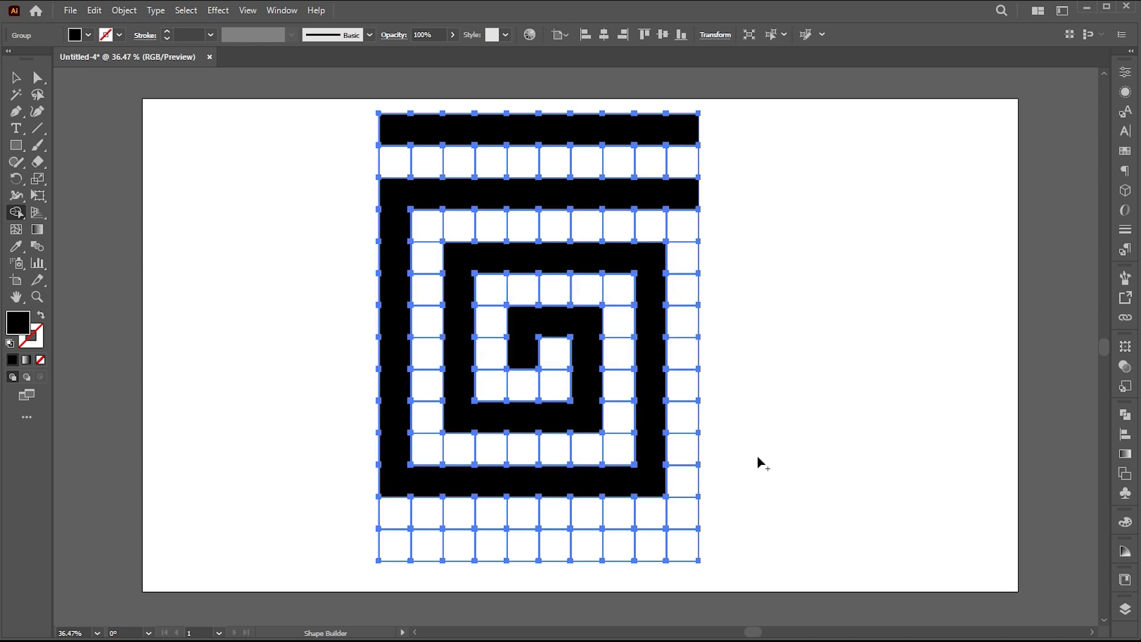
{"action": "left_click_drag", "start_coordinate": [393, 546], "coordinate": [688, 557]}
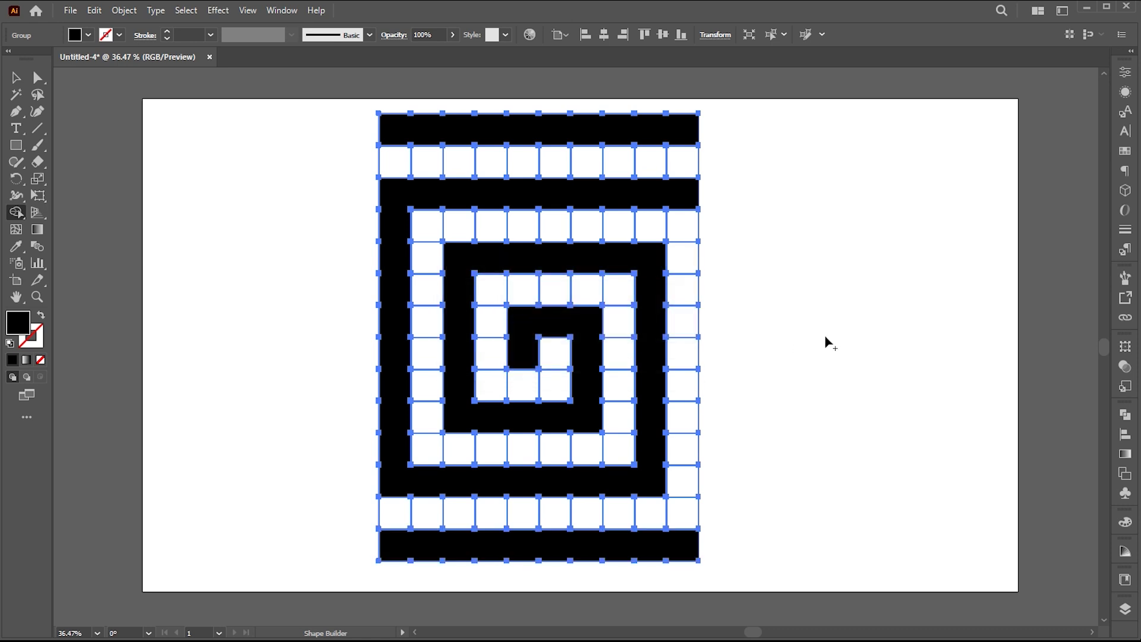
Step: Direct-select the black bars and spiral and cut them out of the grid
{"action": "left_click", "coordinate": [39, 78]}
{"action": "key", "text": "ctrl+shift+a"}
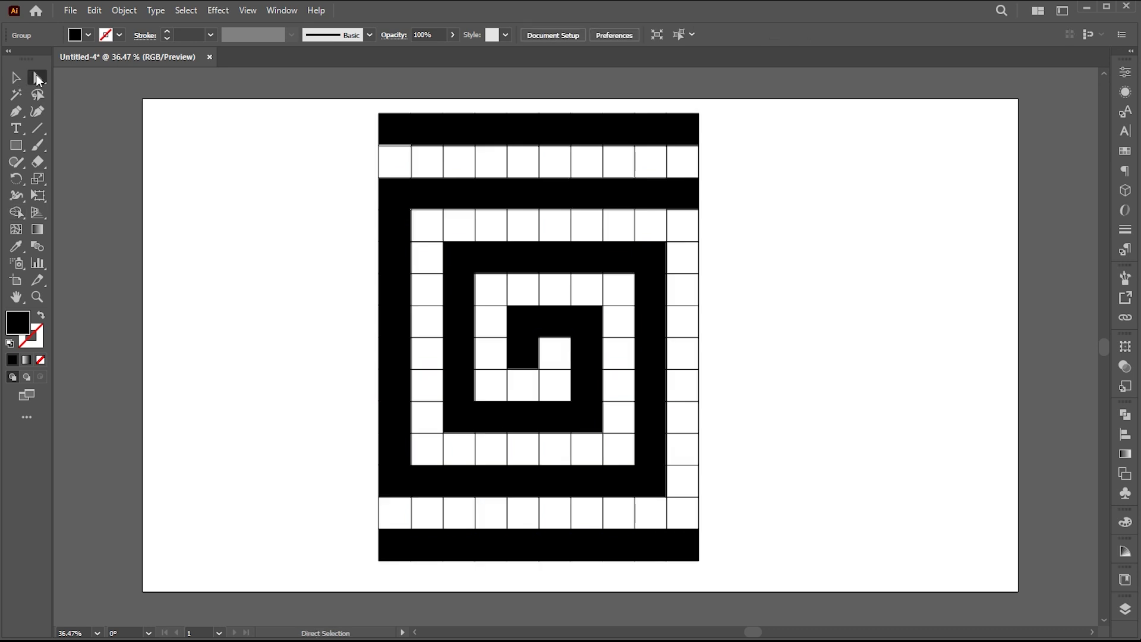
{"action": "left_click", "coordinate": [662, 134]}
{"action": "left_click", "coordinate": [660, 197], "text": "shift"}
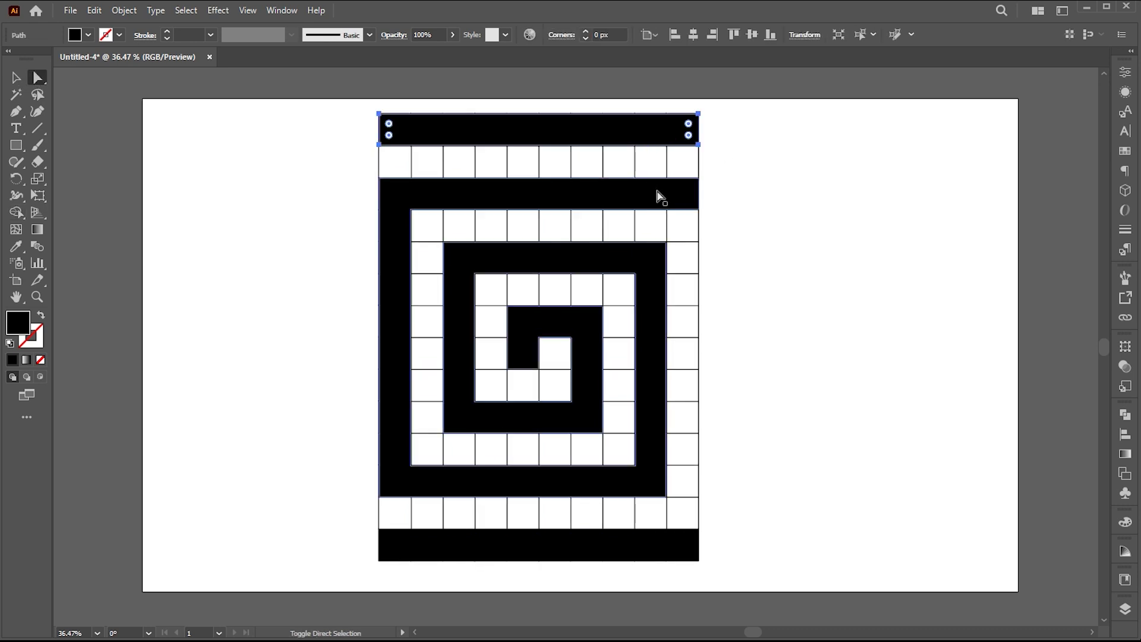
{"action": "left_click", "coordinate": [660, 196], "text": "shift"}
{"action": "left_click", "coordinate": [661, 546], "text": "shift"}
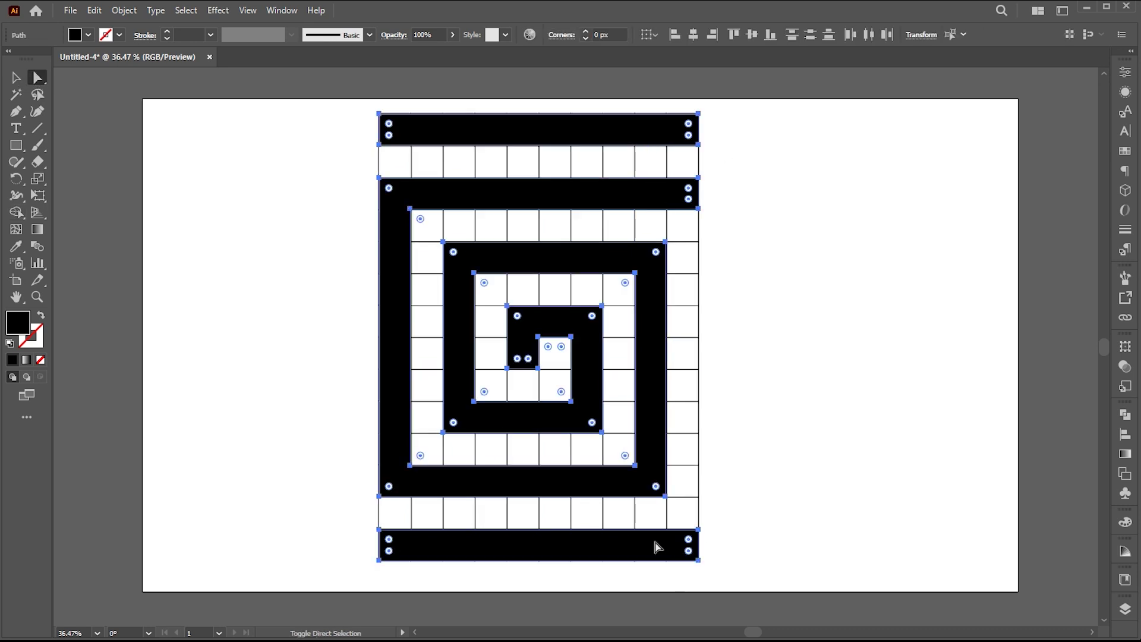
{"action": "left_click", "coordinate": [93, 10]}
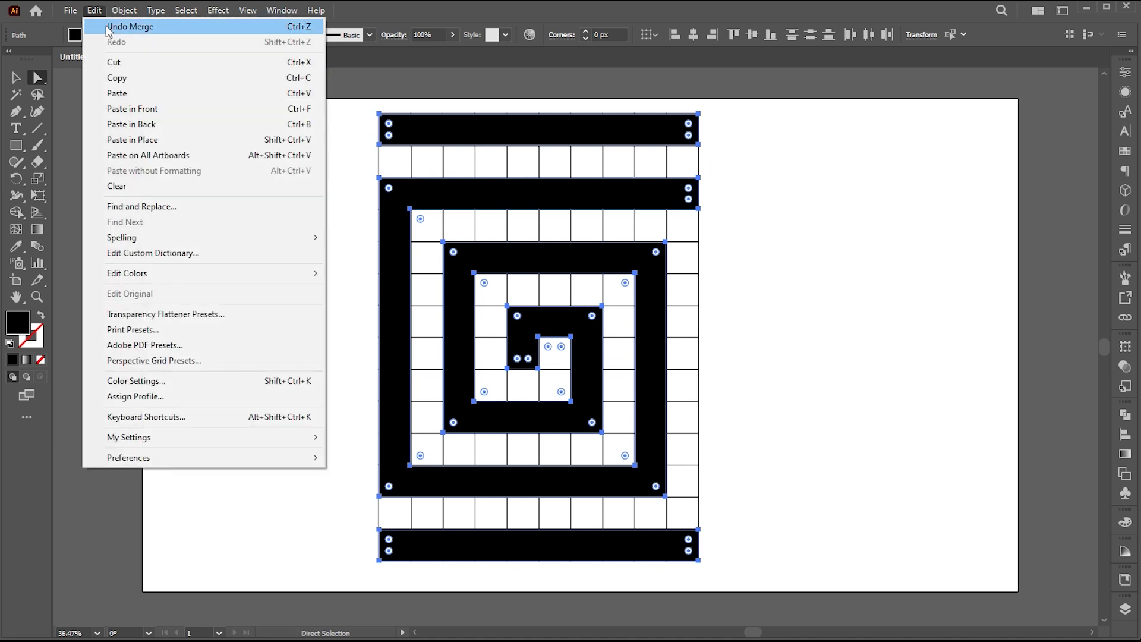
{"action": "left_click", "coordinate": [121, 81]}
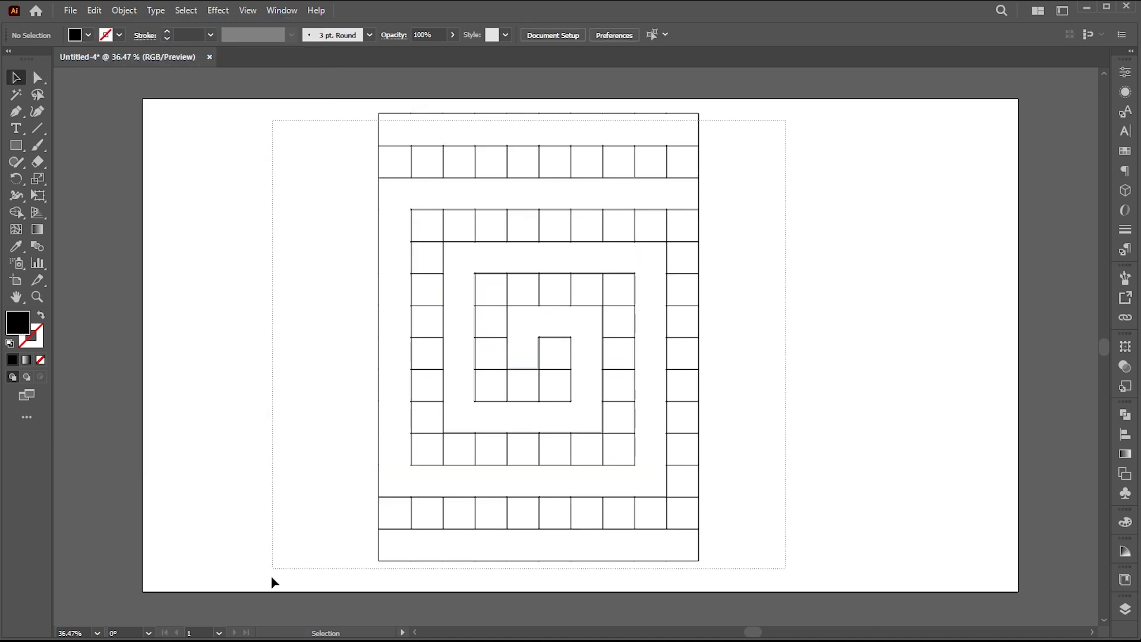
Step: Delete the leftover grid lines and paste the black spiral artwork back
{"action": "key", "text": "ctrl+a"}
{"action": "key", "text": "ctrl+x"}
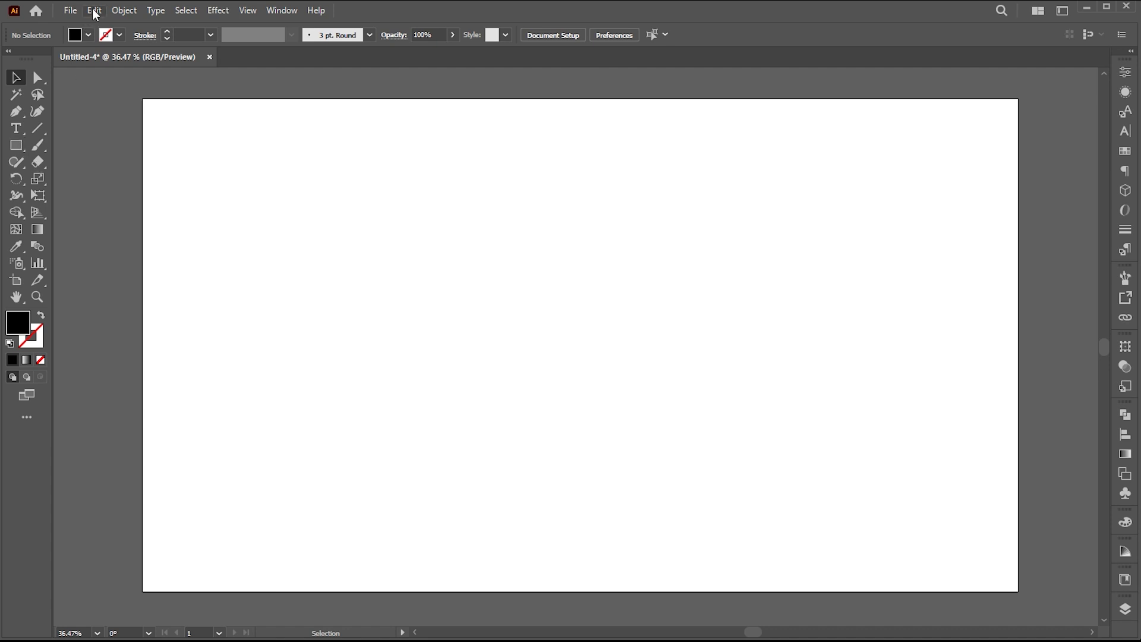
{"action": "left_click", "coordinate": [94, 9]}
{"action": "left_click", "coordinate": [121, 100]}
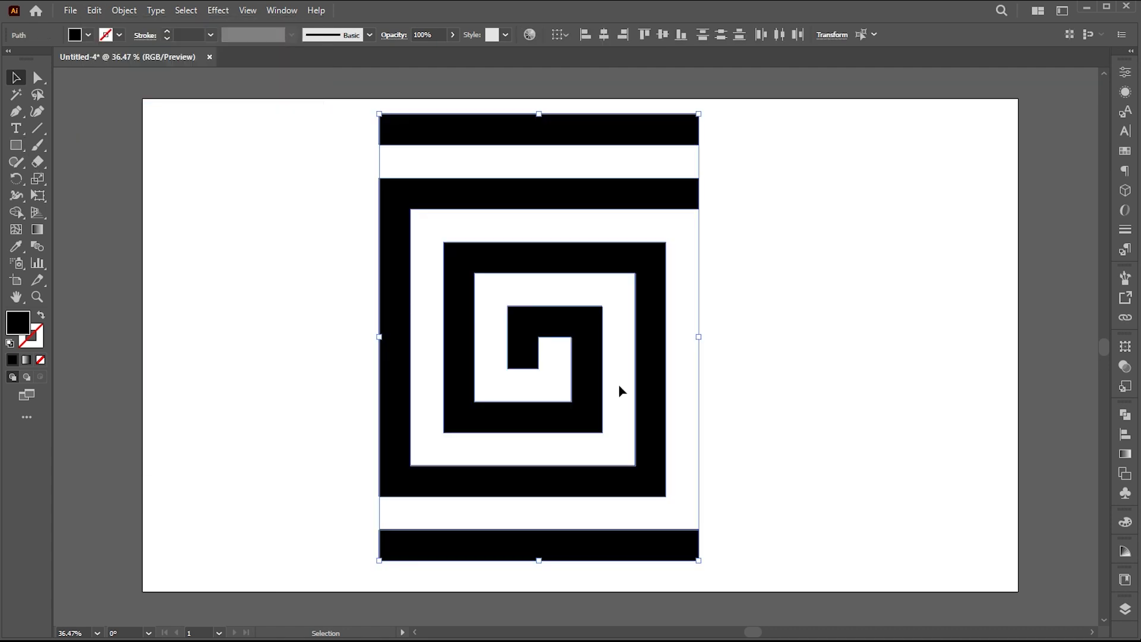
Step: Move the spiral artwork left and scale it down into a small narrow tile
{"action": "left_click_drag", "start_coordinate": [632, 213], "coordinate": [477, 211]}
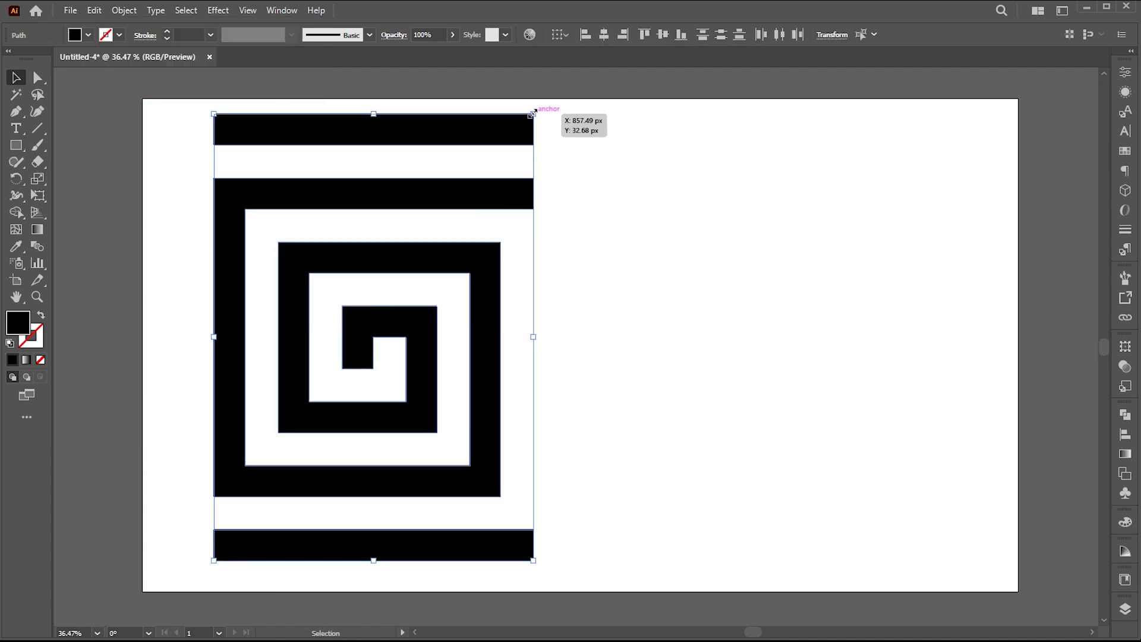
{"action": "mouse_move", "coordinate": [536, 115]}
{"action": "left_mouse_down"}
{"action": "mouse_move", "coordinate": [461, 236]}
{"action": "mouse_move", "coordinate": [420, 269]}
{"action": "left_mouse_up"}
{"action": "left_click_drag", "start_coordinate": [417, 337], "coordinate": [402, 337]}
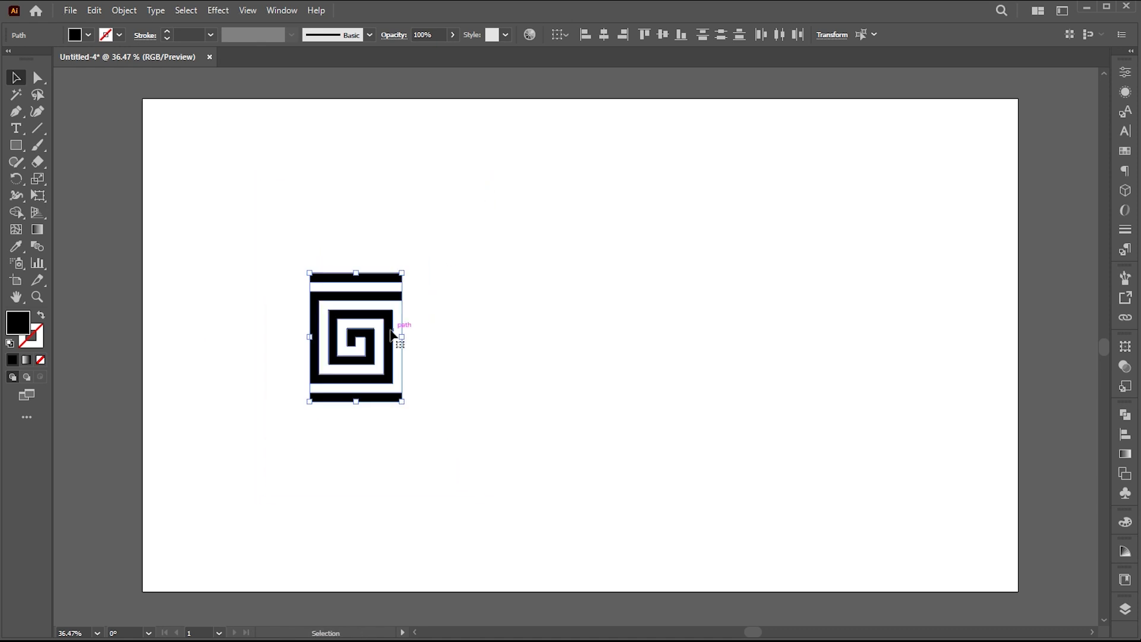
Step: Show the Brushes panel and start a new brush of type Pattern Brush
{"action": "left_click", "coordinate": [1126, 279]}
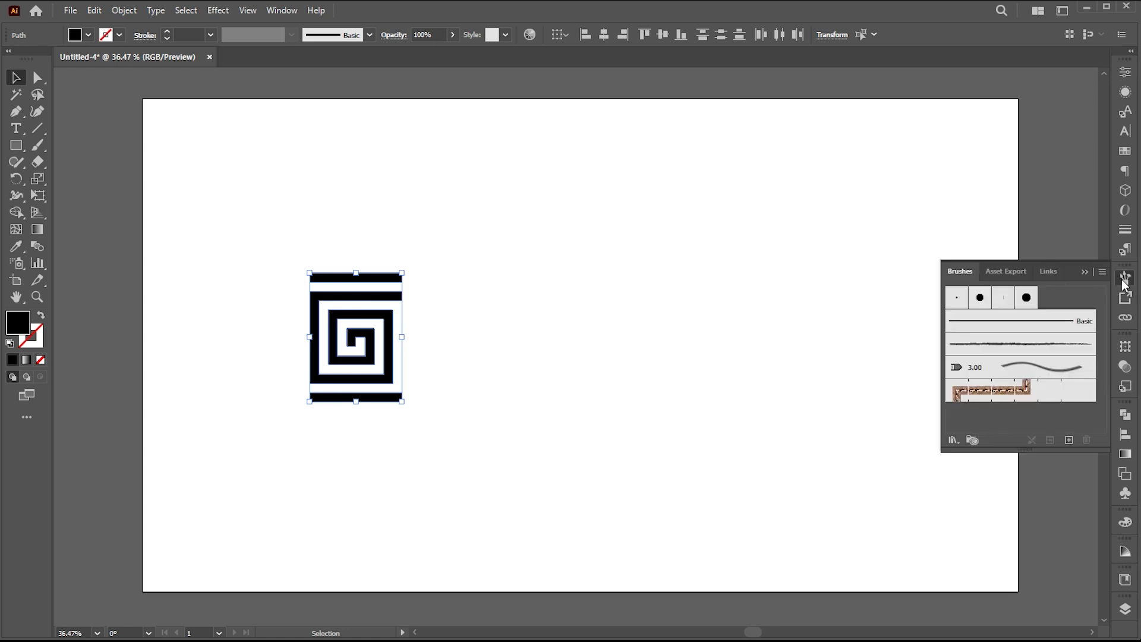
{"action": "left_click", "coordinate": [282, 9]}
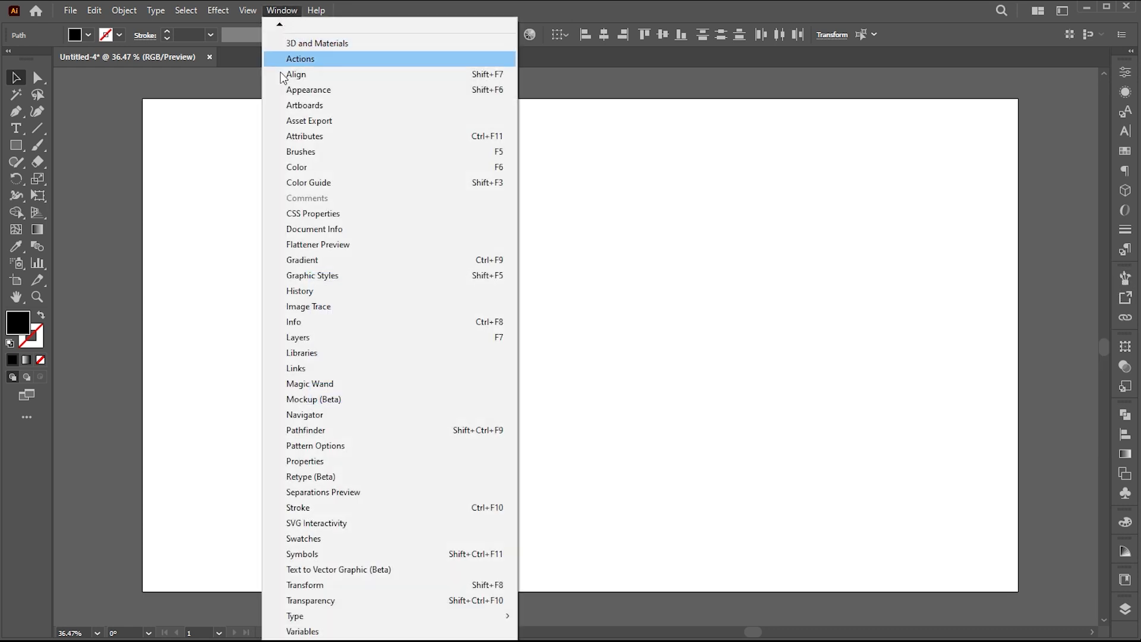
{"action": "left_click", "coordinate": [314, 154]}
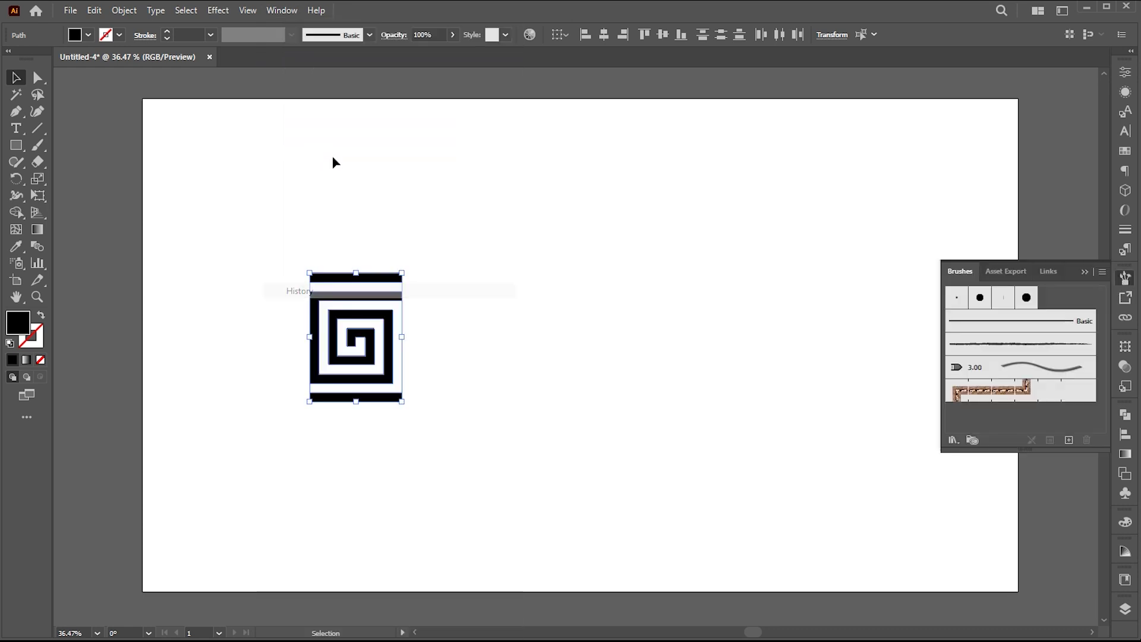
{"action": "left_click", "coordinate": [1069, 441]}
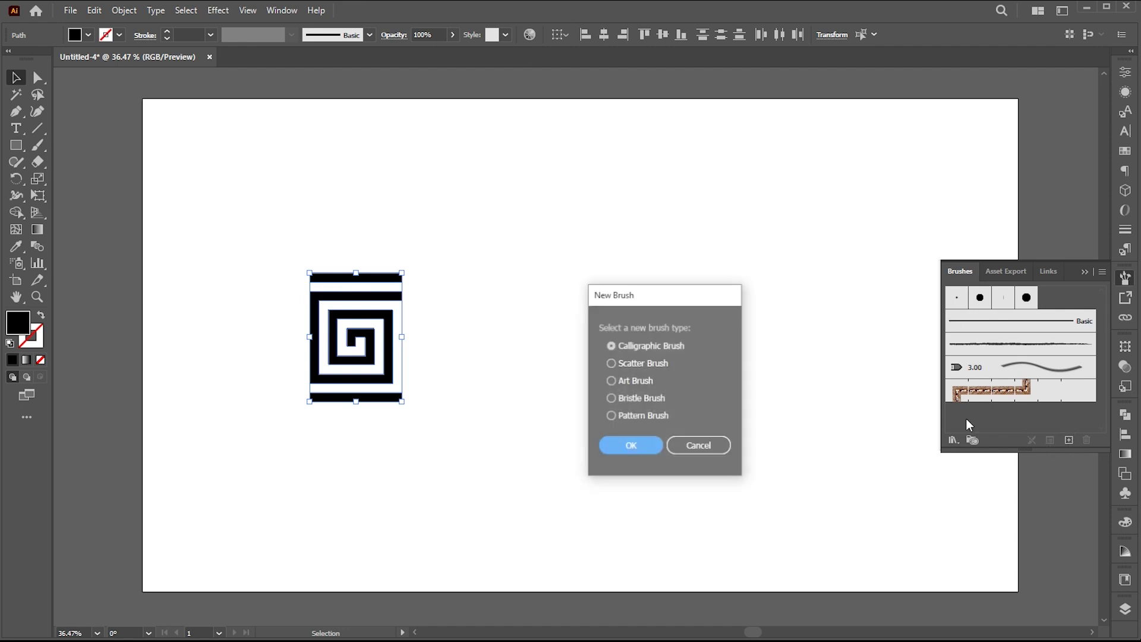
{"action": "left_click", "coordinate": [612, 416]}
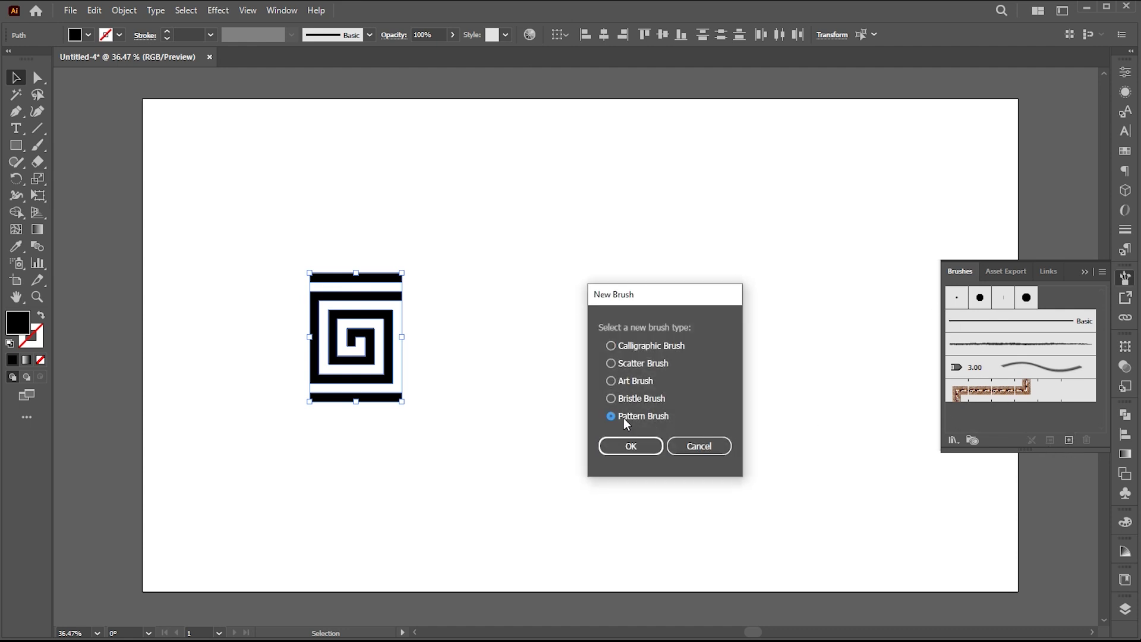
{"action": "left_click", "coordinate": [633, 446]}
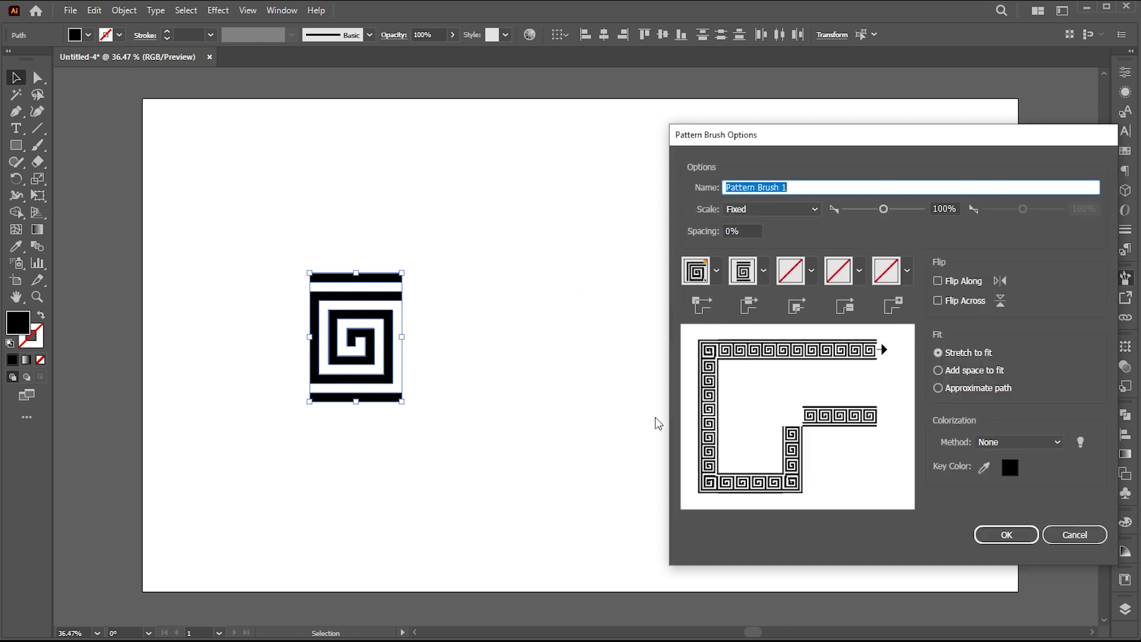
Step: Save the spiral tile as Pattern Brush 1 with default options and close the Brushes panel
{"action": "left_click_drag", "start_coordinate": [835, 143], "coordinate": [697, 117]}
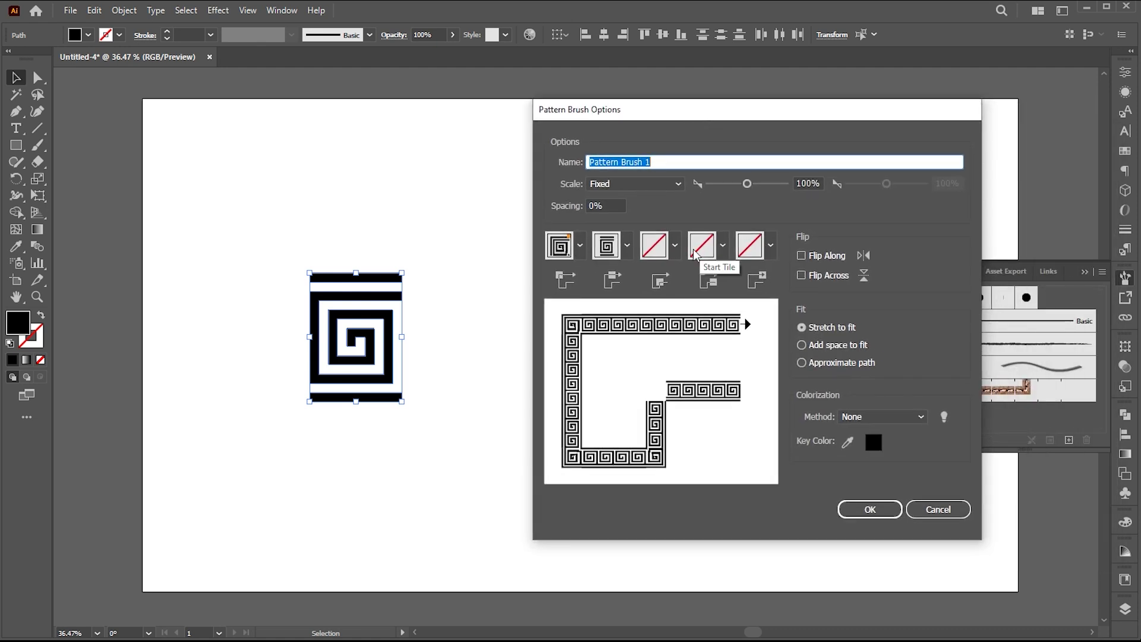
{"action": "left_click", "coordinate": [863, 510]}
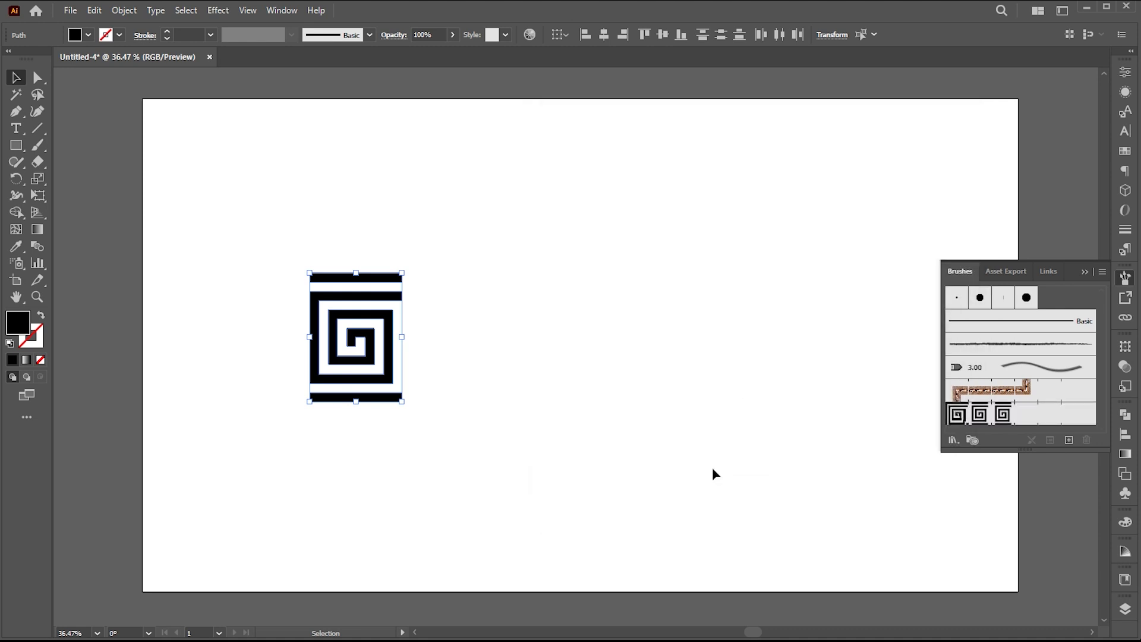
{"action": "left_click", "coordinate": [1086, 272]}
Step: Delete the spiral tile, draw a circle with the Ellipse tool and swap to stroke with no fill
{"action": "left_click_drag", "start_coordinate": [514, 228], "coordinate": [268, 442]}
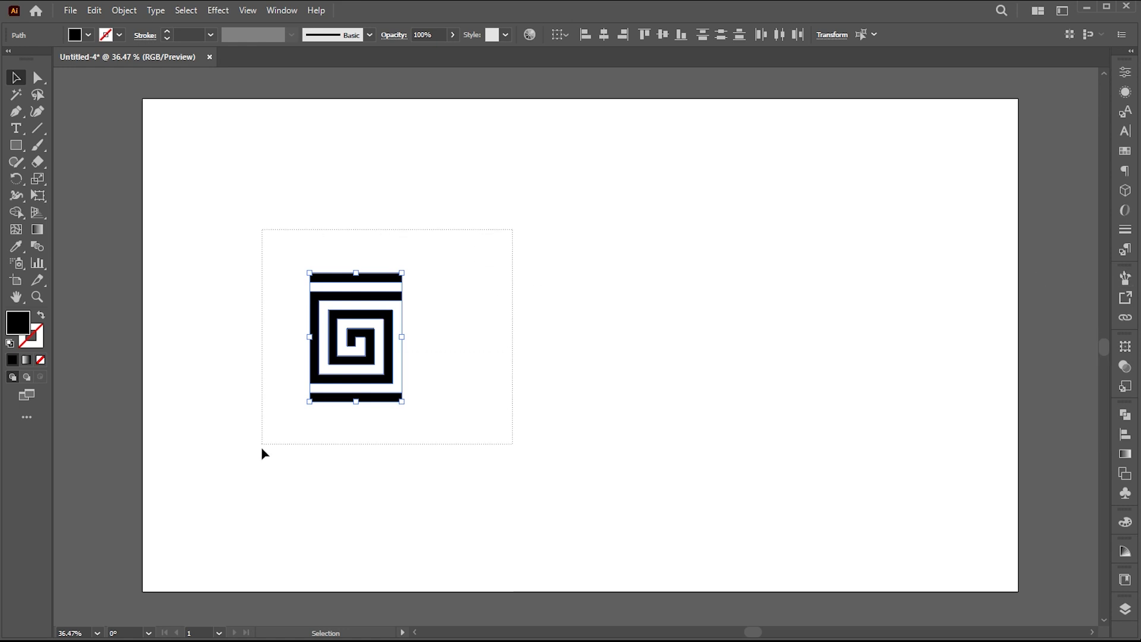
{"action": "key", "text": "Delete"}
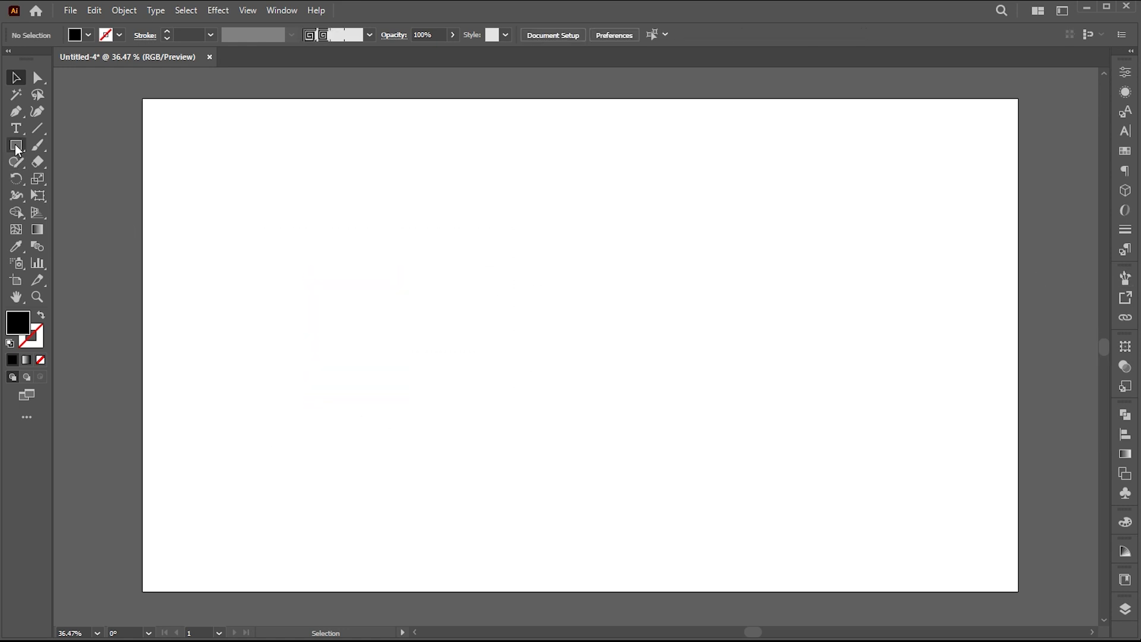
{"action": "left_click_drag", "start_coordinate": [16, 145], "coordinate": [84, 182]}
{"action": "left_click", "coordinate": [80, 179]}
{"action": "left_click_drag", "start_coordinate": [271, 224], "coordinate": [531, 485]}
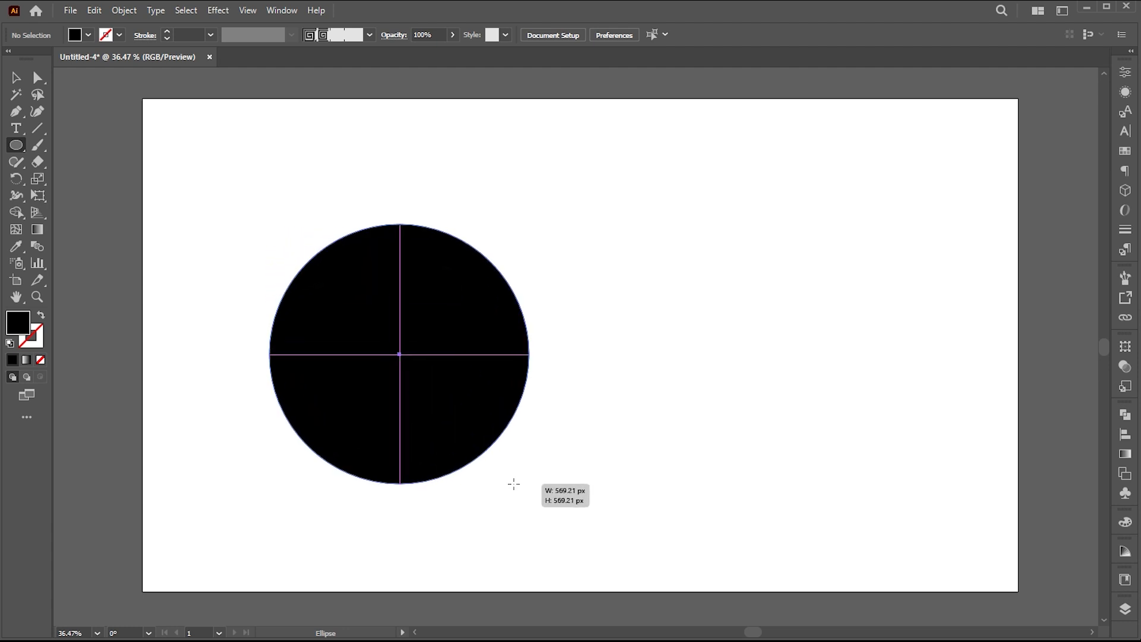
{"action": "left_click", "coordinate": [40, 318]}
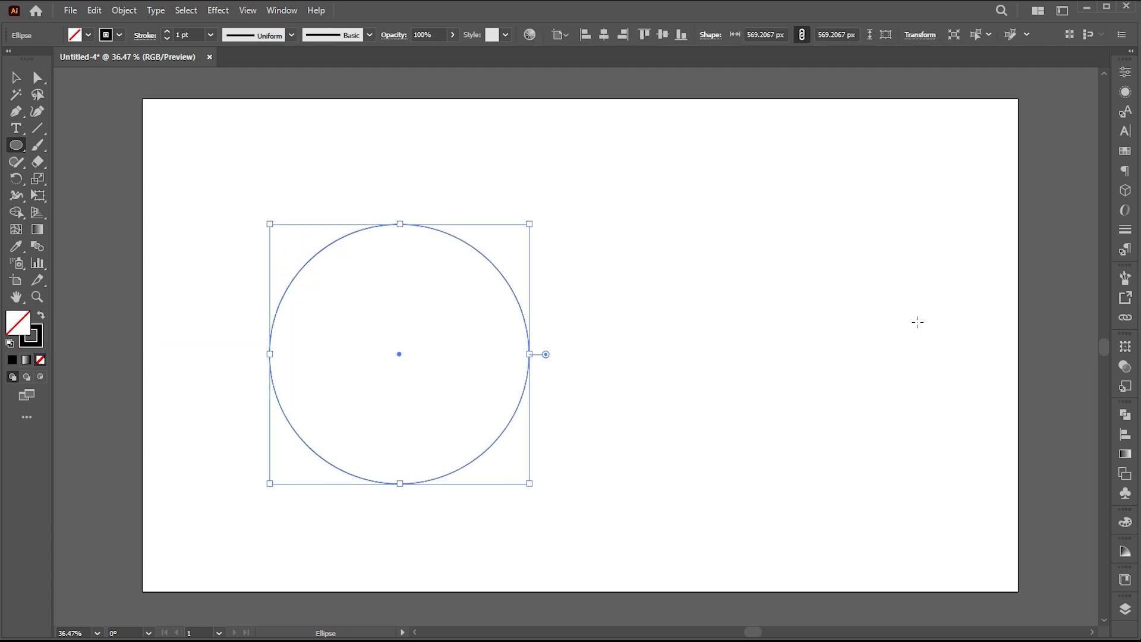
Step: Apply Pattern Brush 1, the Greek-key spiral, to the circle's stroke
{"action": "left_click", "coordinate": [1125, 278]}
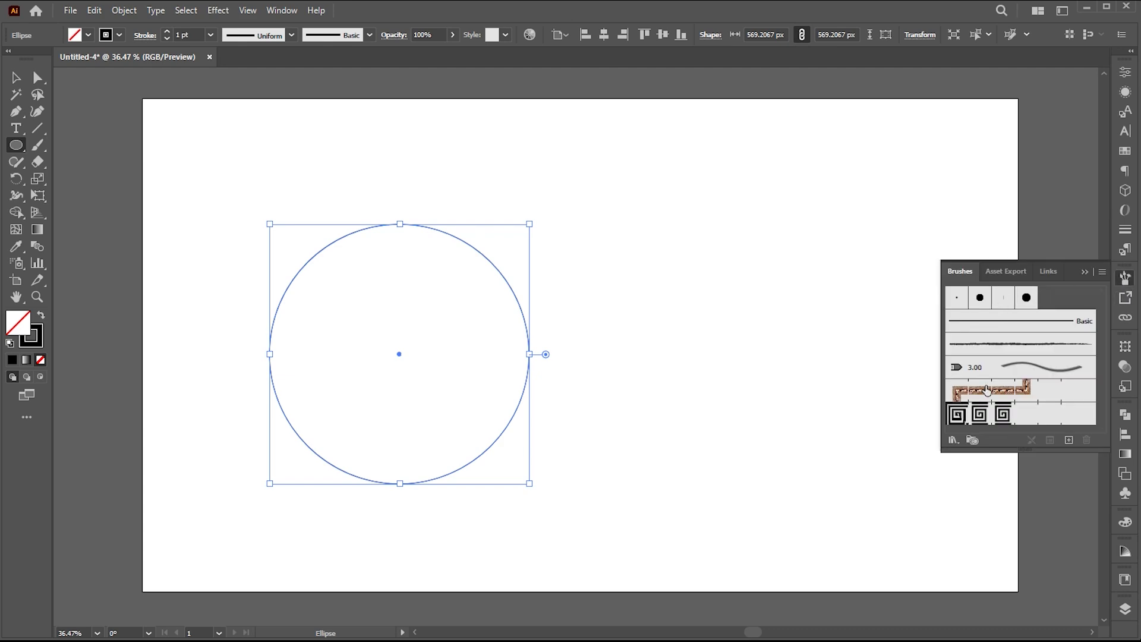
{"action": "left_click", "coordinate": [980, 414]}
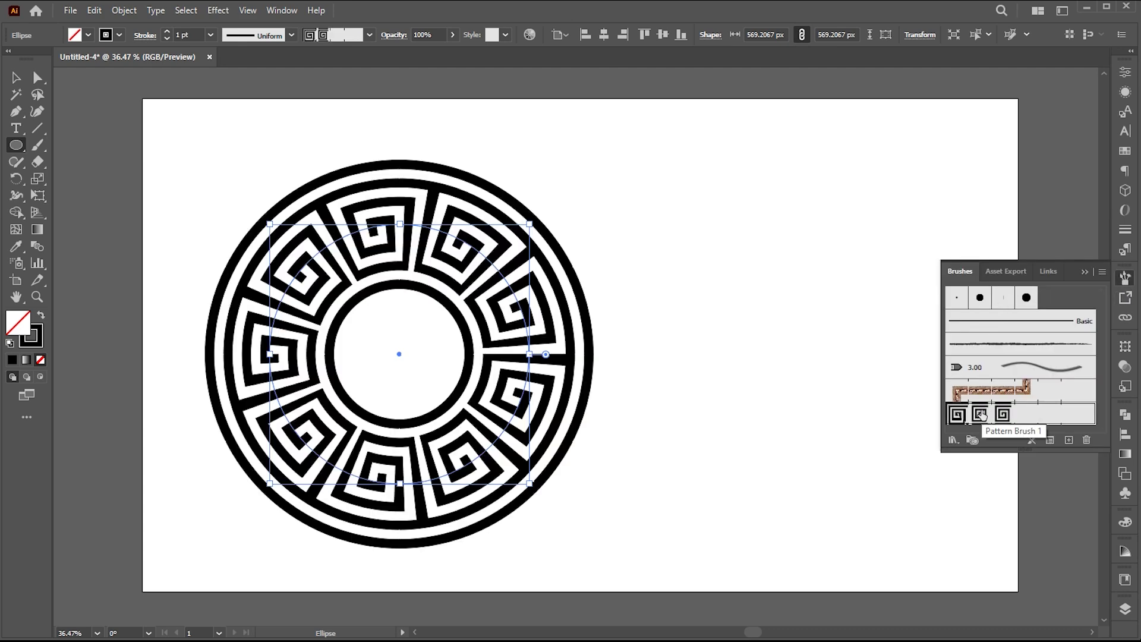
Step: Reduce Pattern Brush 1's scale to about 37% and apply it to the circle's stroke
{"action": "double_click", "coordinate": [981, 414]}
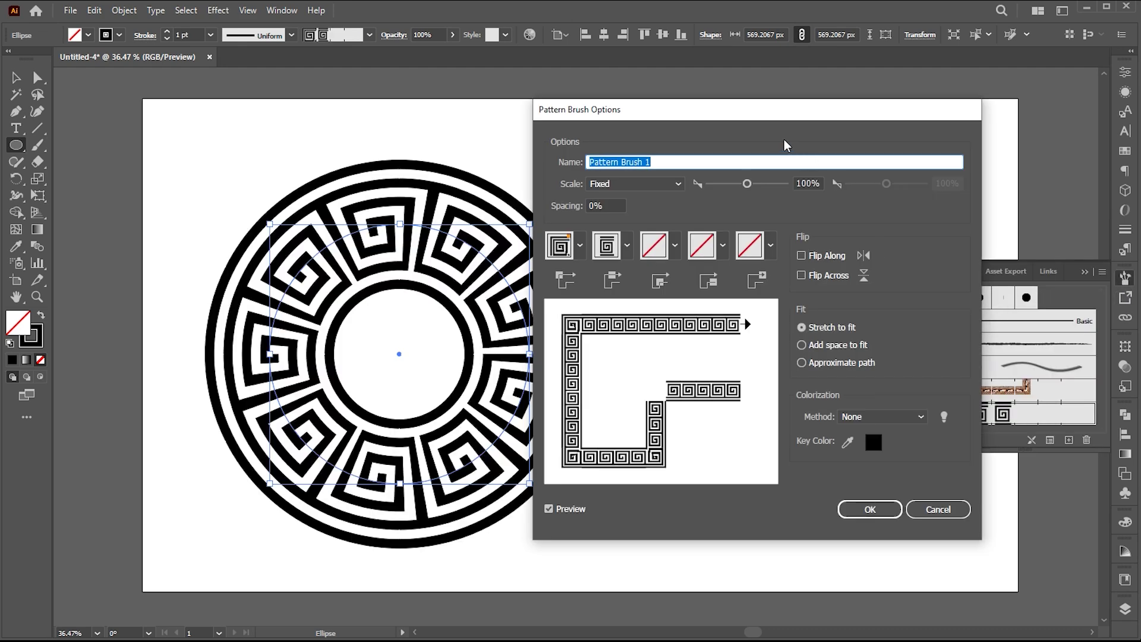
{"action": "left_click_drag", "start_coordinate": [784, 111], "coordinate": [870, 98]}
{"action": "left_click_drag", "start_coordinate": [835, 171], "coordinate": [829, 171]}
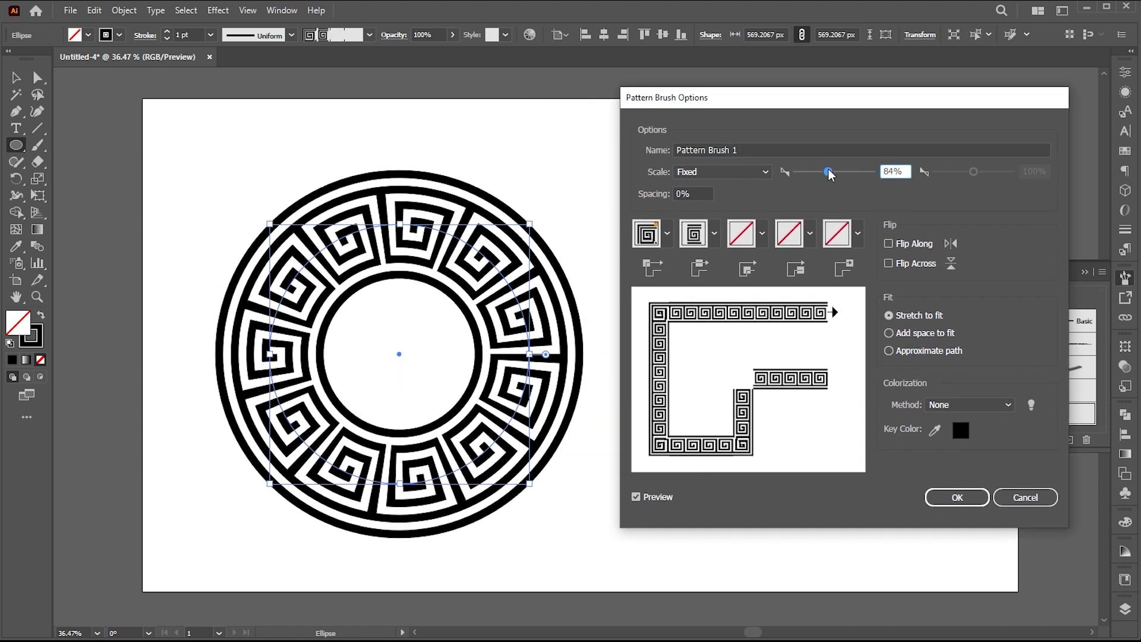
{"action": "left_click_drag", "start_coordinate": [830, 171], "coordinate": [820, 171]}
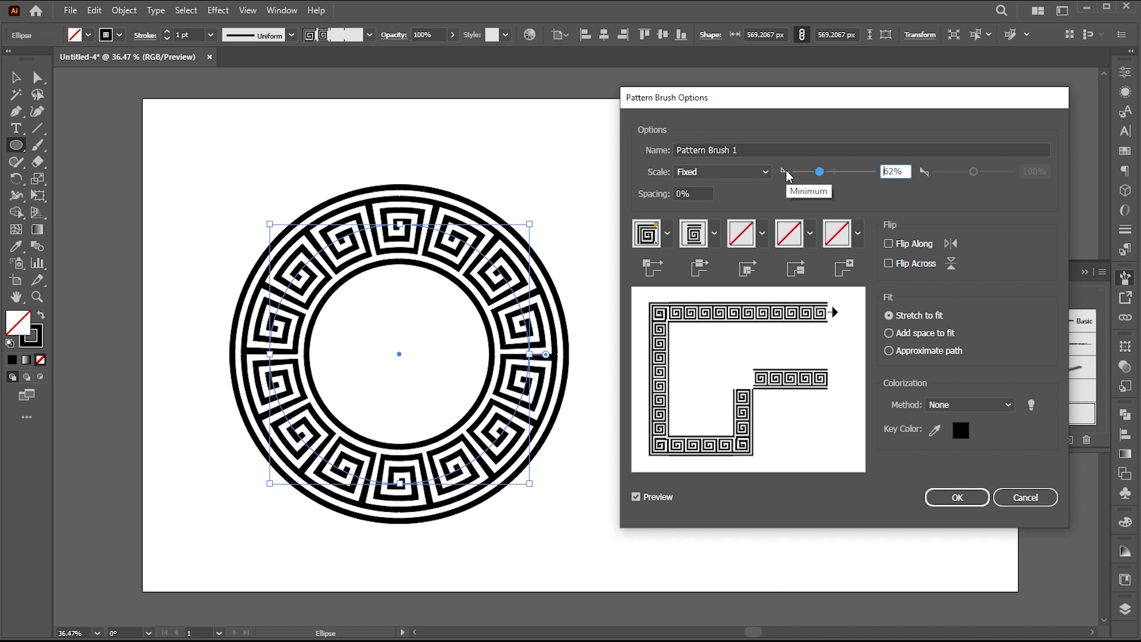
{"action": "left_click_drag", "start_coordinate": [819, 172], "coordinate": [812, 172]}
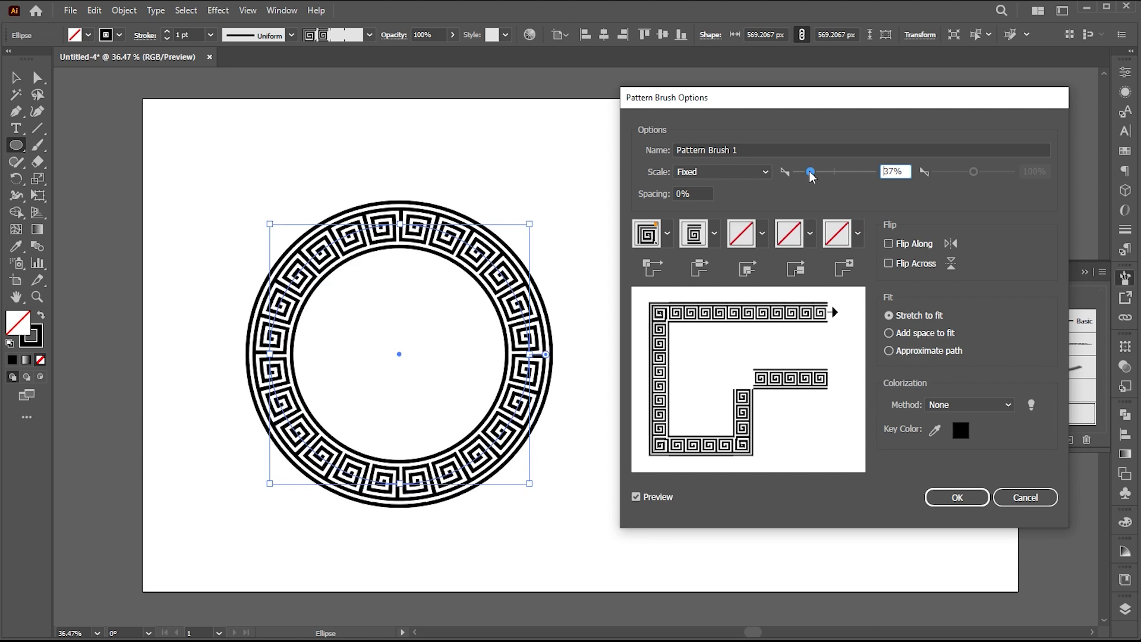
{"action": "left_click", "coordinate": [957, 497]}
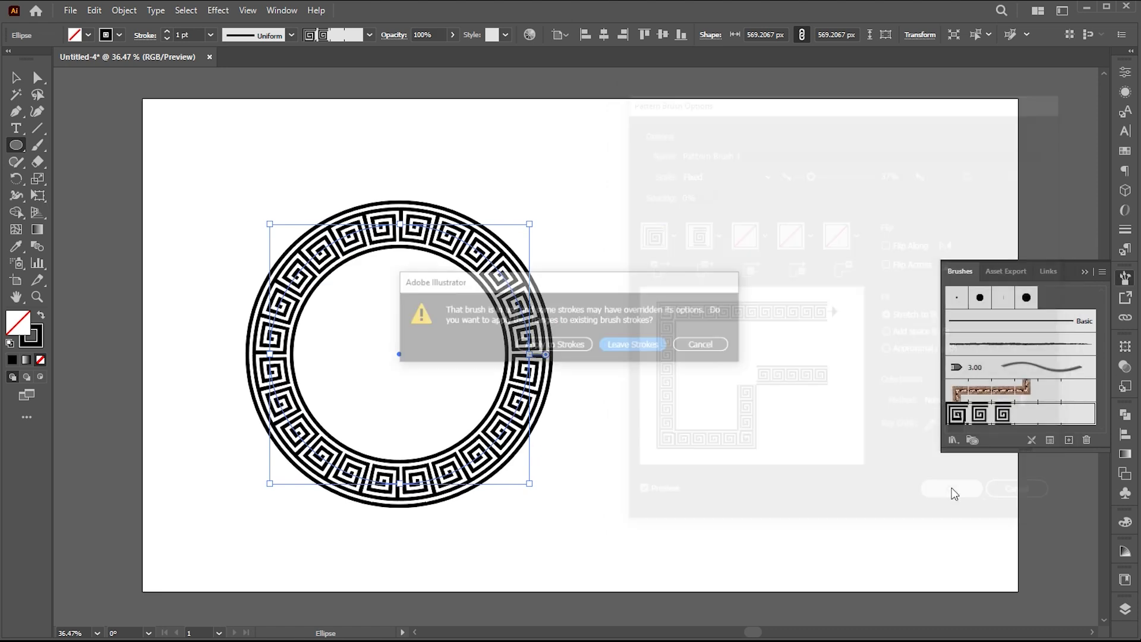
{"action": "left_click", "coordinate": [562, 345]}
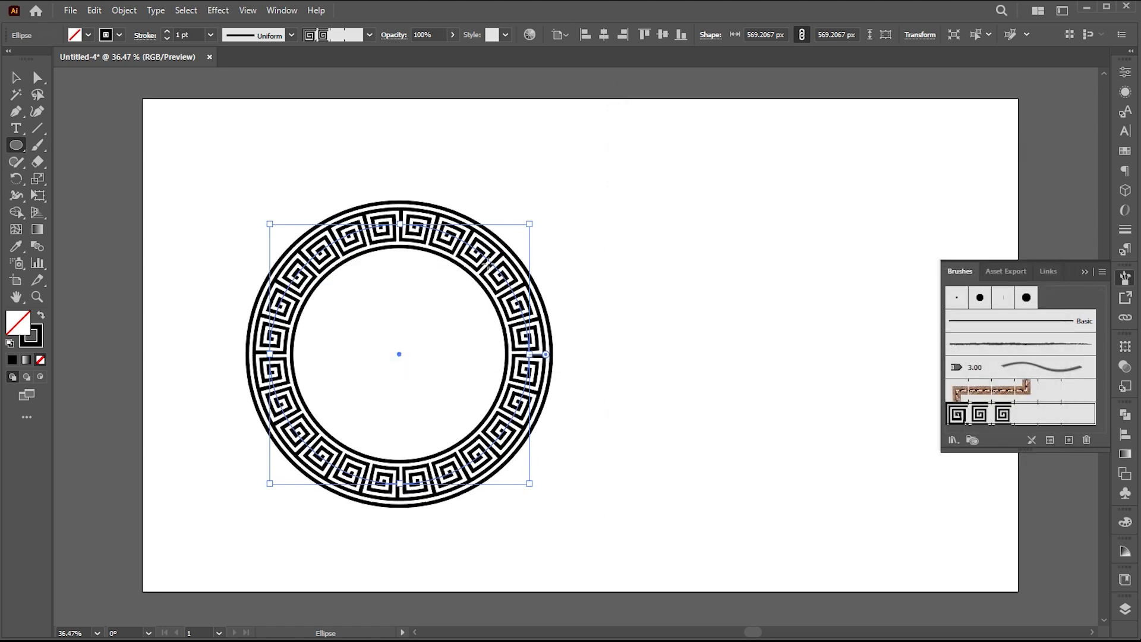
Step: Move the ornamented circle further left on the artboard
{"action": "key", "text": "v"}
{"action": "left_click_drag", "start_coordinate": [510, 258], "coordinate": [439, 250]}
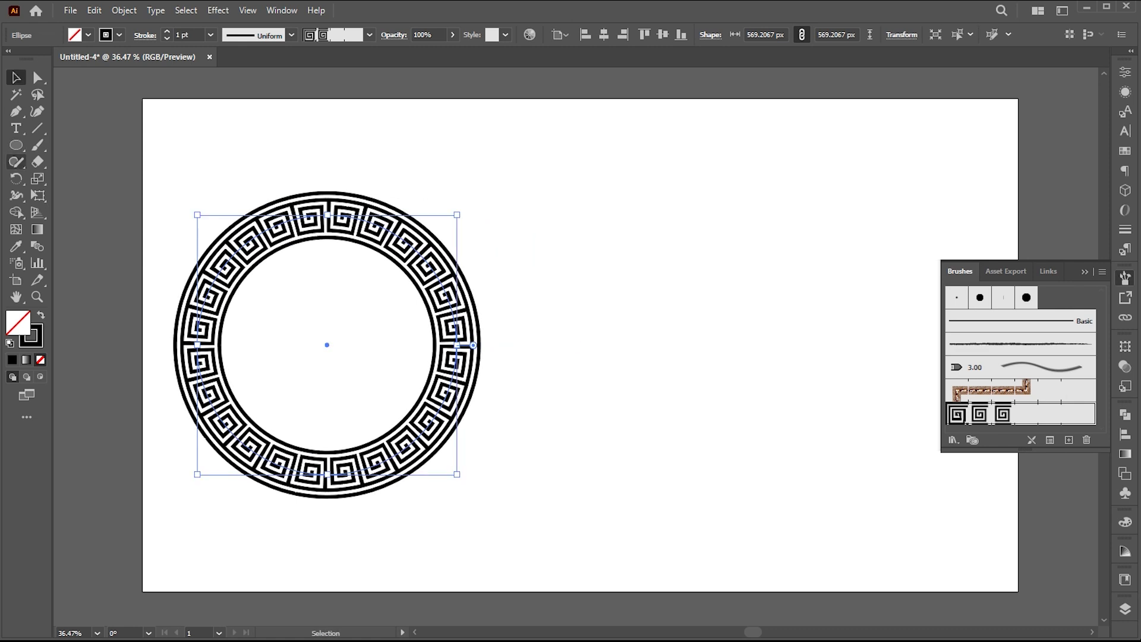
Step: Draw a square to the right of the circle and edge it with Pattern Brush 1
{"action": "left_click_drag", "start_coordinate": [16, 147], "coordinate": [54, 139]}
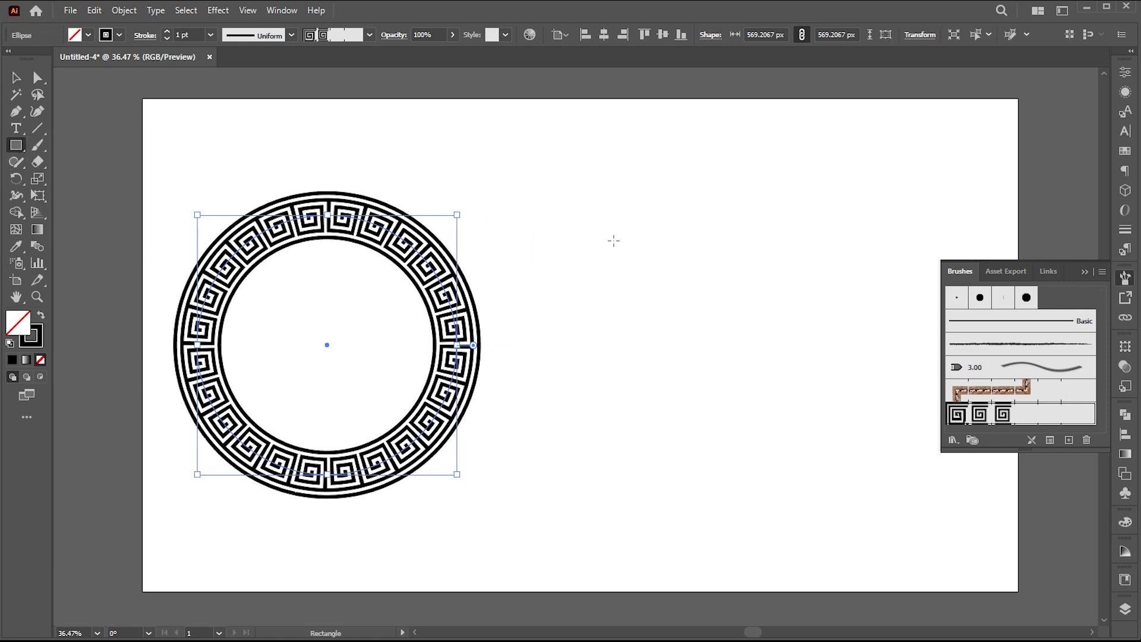
{"action": "left_click_drag", "start_coordinate": [600, 212], "coordinate": [881, 491]}
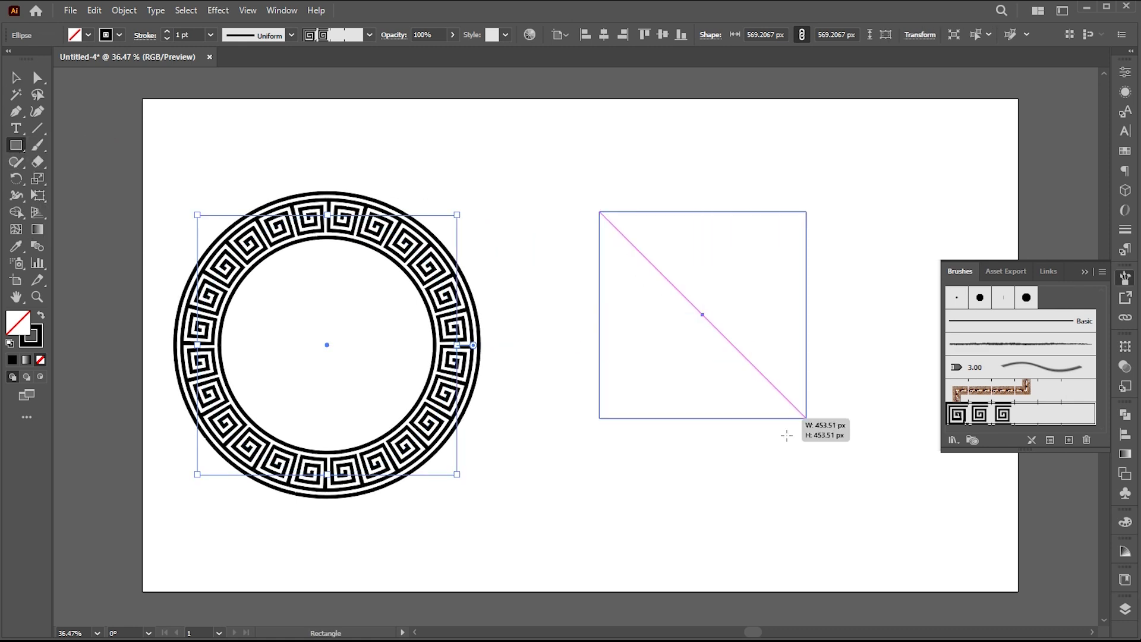
{"action": "left_click", "coordinate": [980, 416]}
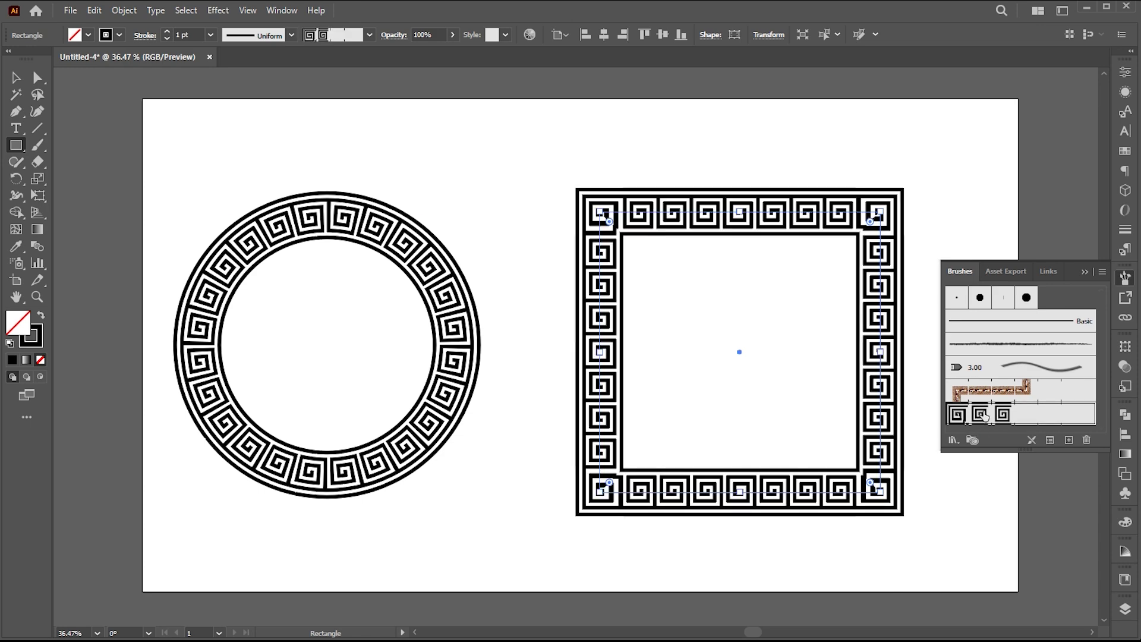
Step: Set the brush's Outer Corner Tile to Auto-Sliced and apply the change to existing strokes
{"action": "double_click", "coordinate": [981, 418]}
{"action": "left_click_drag", "start_coordinate": [799, 105], "coordinate": [839, 110]}
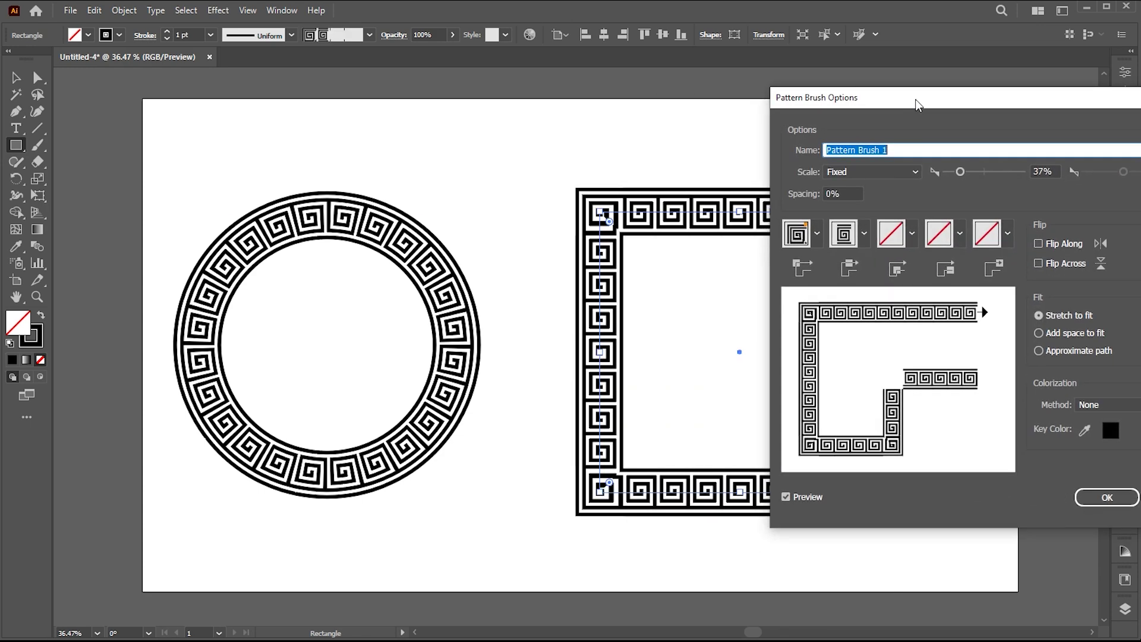
{"action": "left_click_drag", "start_coordinate": [919, 106], "coordinate": [916, 105]}
{"action": "left_click", "coordinate": [814, 233]}
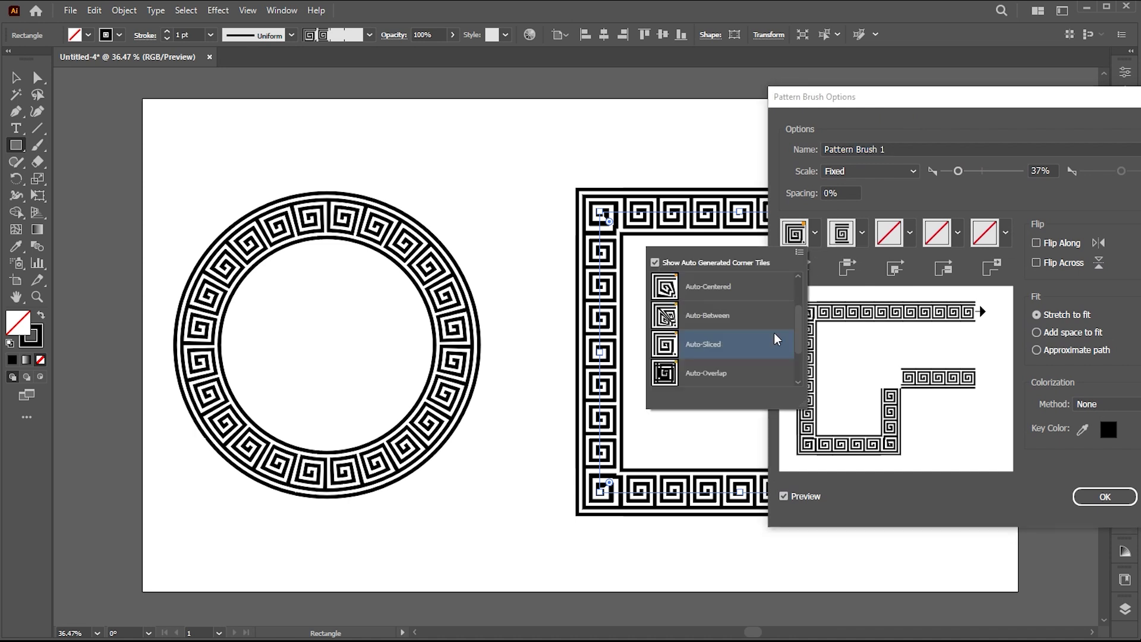
{"action": "left_click", "coordinate": [724, 319]}
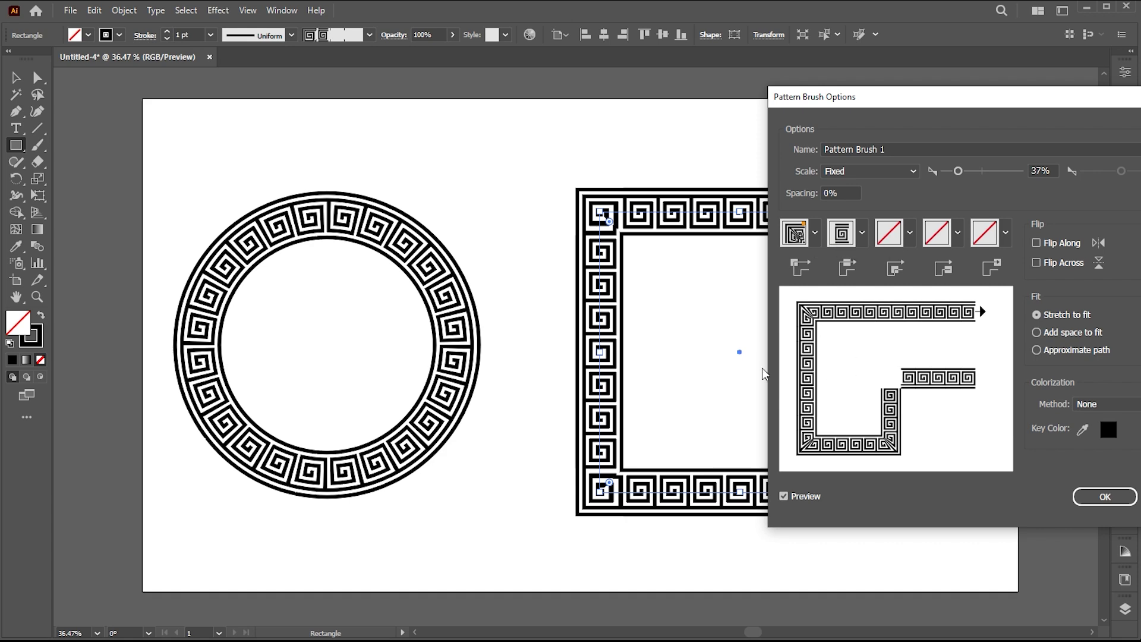
{"action": "left_click", "coordinate": [1103, 498]}
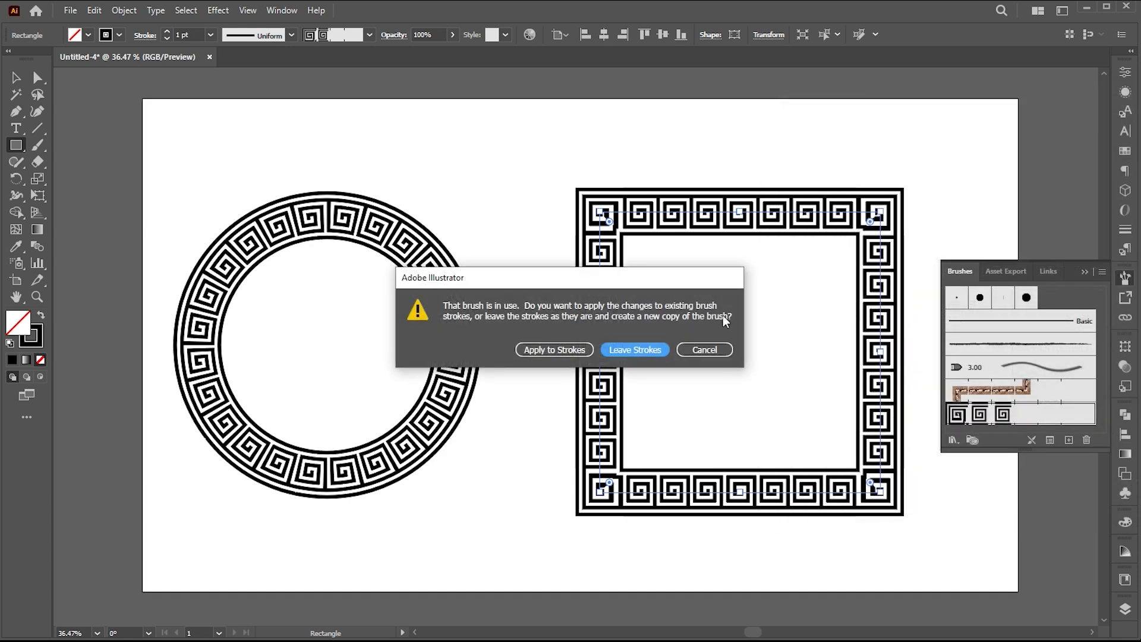
{"action": "left_click", "coordinate": [547, 348]}
Step: Dismiss the rectangle size prompt, close the Brushes panel and deselect everything
{"action": "left_click", "coordinate": [615, 174]}
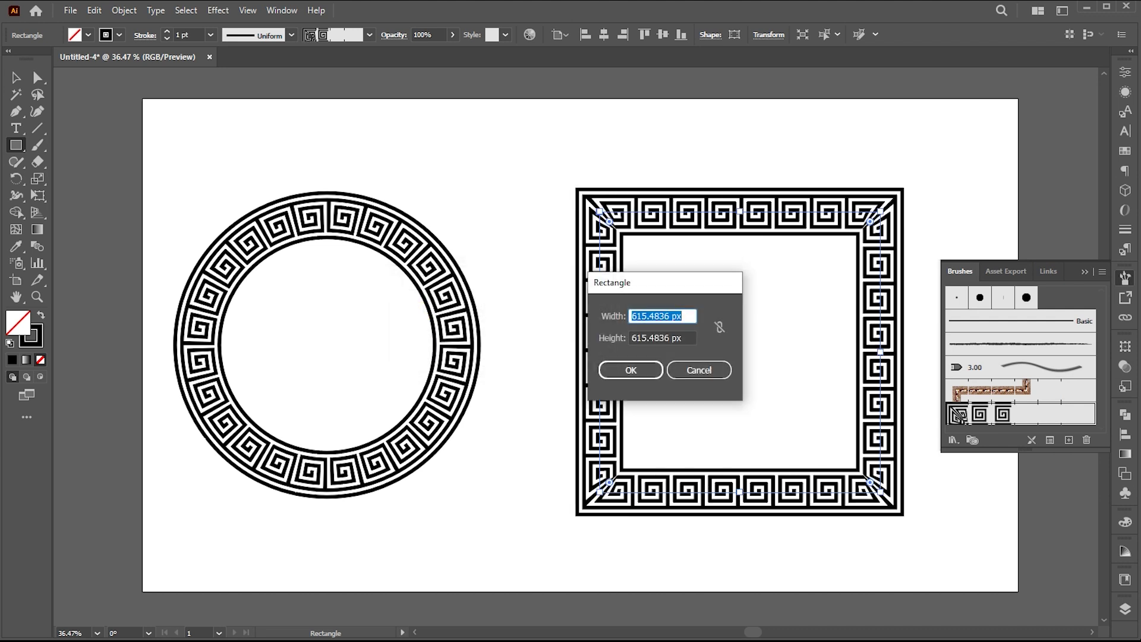
{"action": "left_click", "coordinate": [701, 370]}
{"action": "left_click", "coordinate": [1091, 271]}
{"action": "key", "text": "v"}
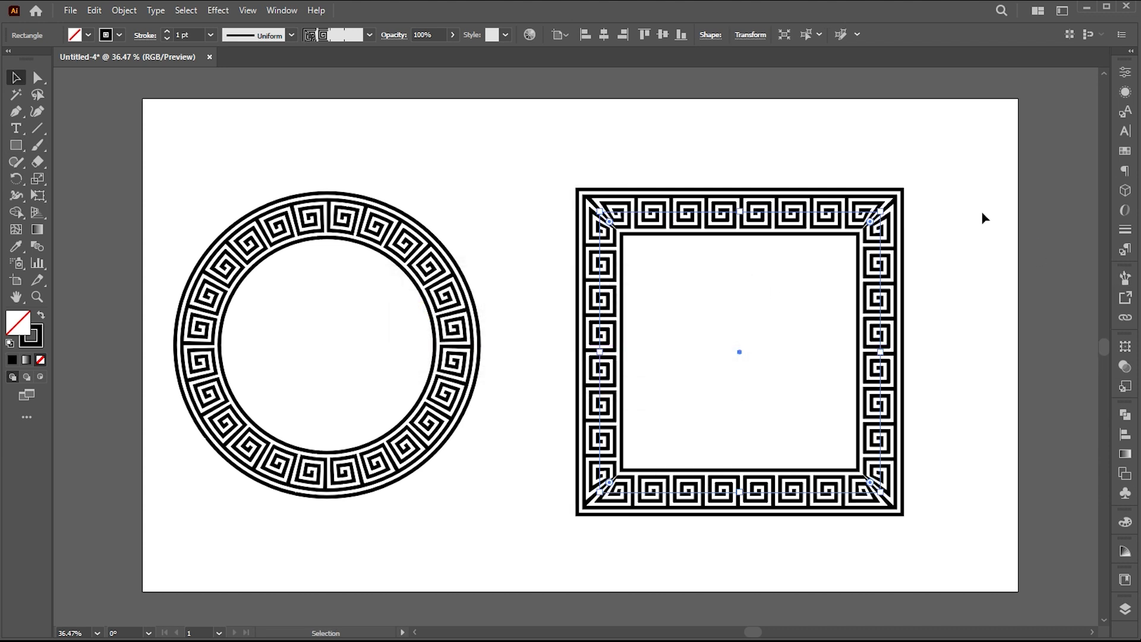
{"action": "left_click", "coordinate": [980, 218]}
Step: Paint a wave above the circle, a curve below it and a vertical band beside the square with the Paintbrush
{"action": "key", "text": "b"}
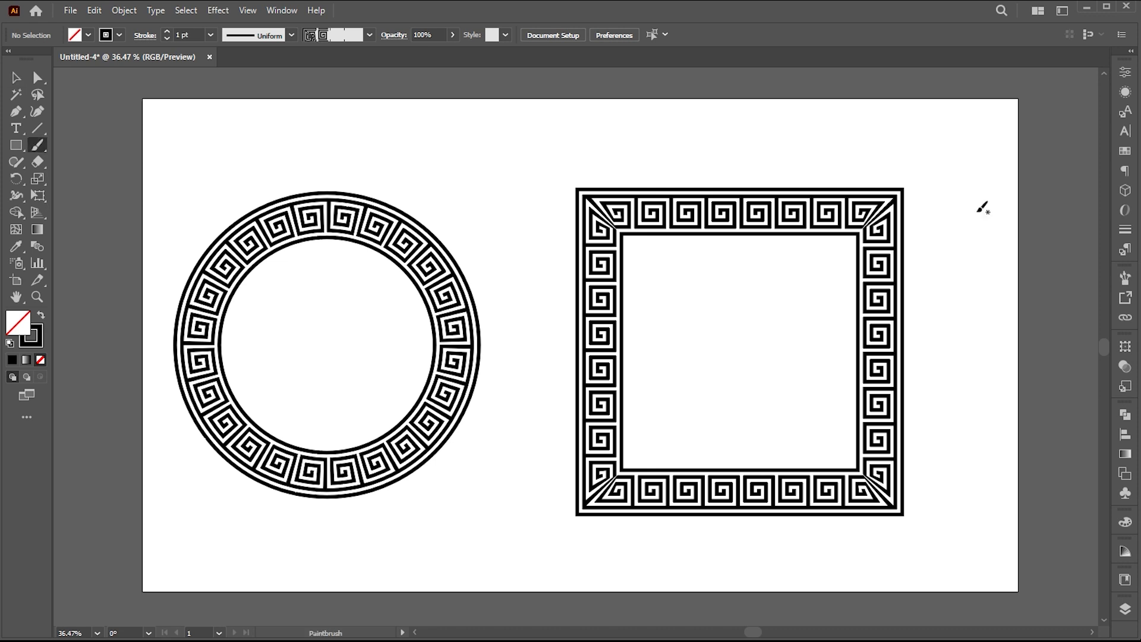
{"action": "left_click_drag", "start_coordinate": [321, 116], "coordinate": [769, 141]}
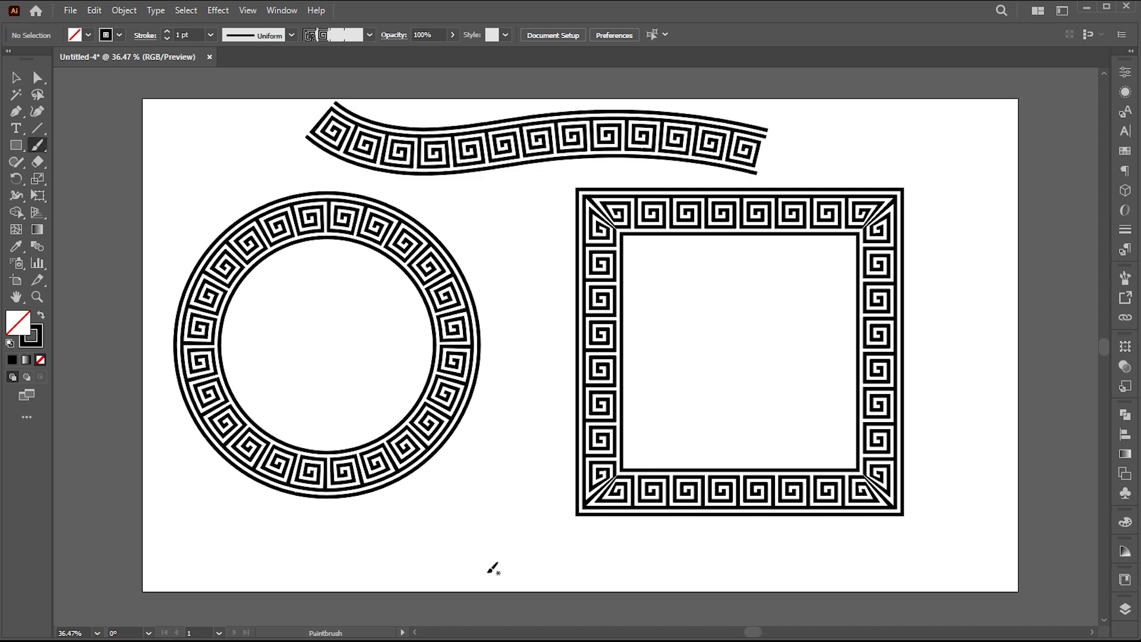
{"action": "left_click_drag", "start_coordinate": [199, 462], "coordinate": [526, 519]}
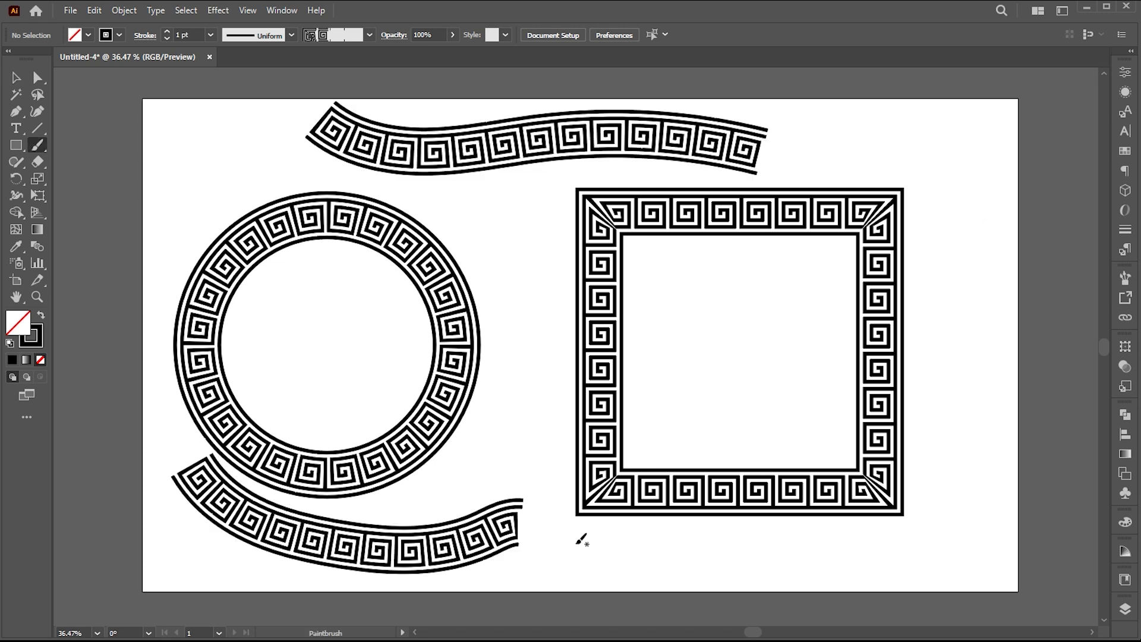
{"action": "left_click_drag", "start_coordinate": [986, 434], "coordinate": [980, 488]}
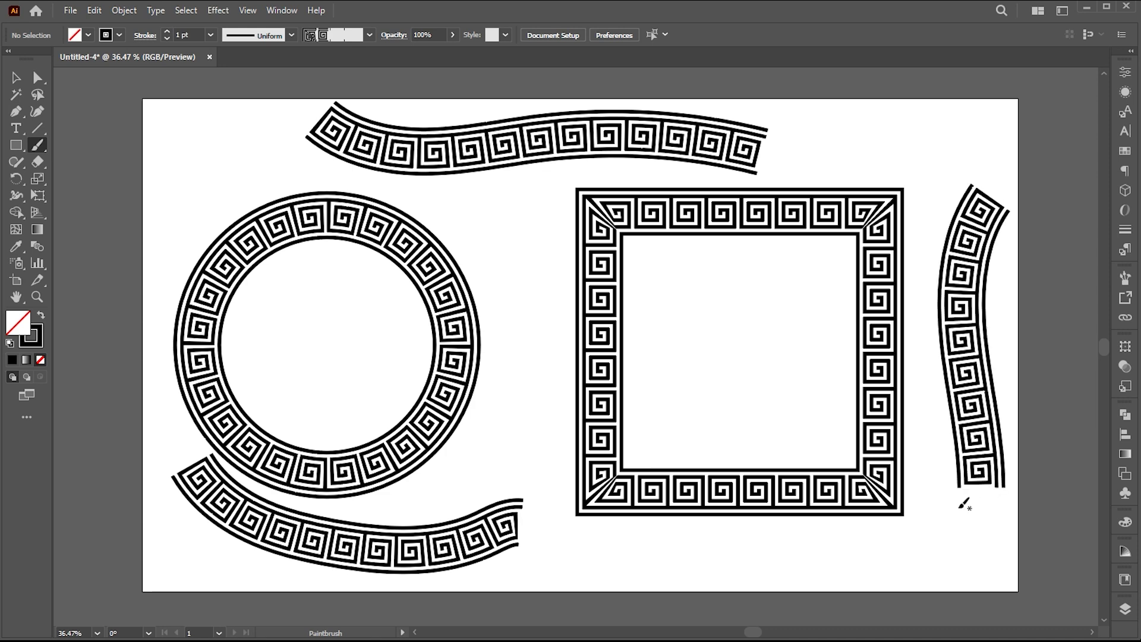
{"action": "key", "text": "v"}
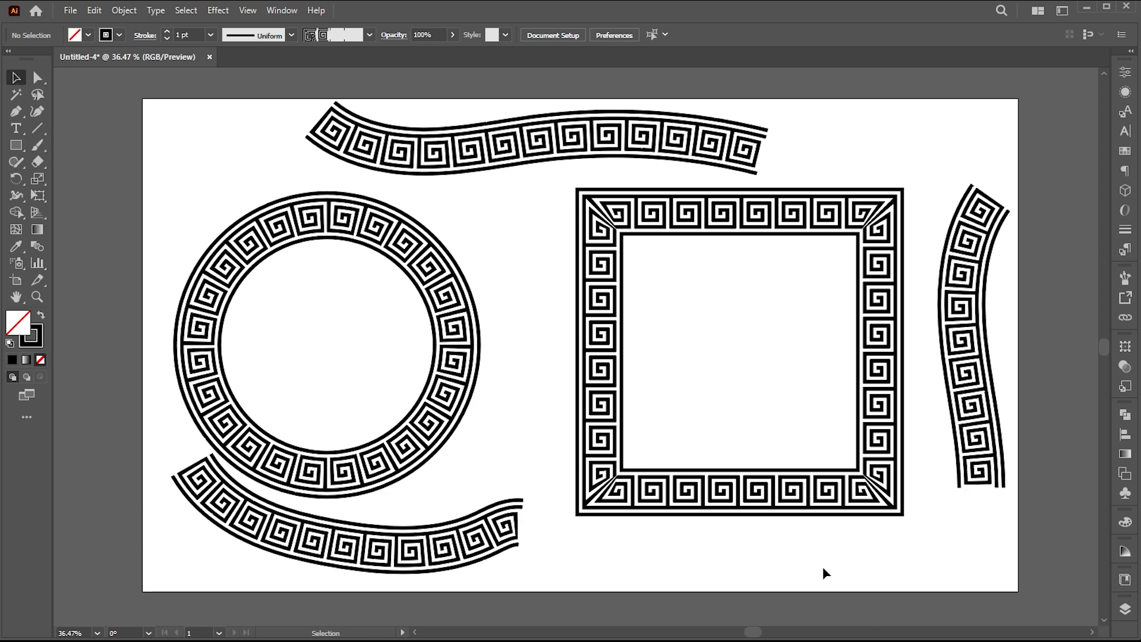